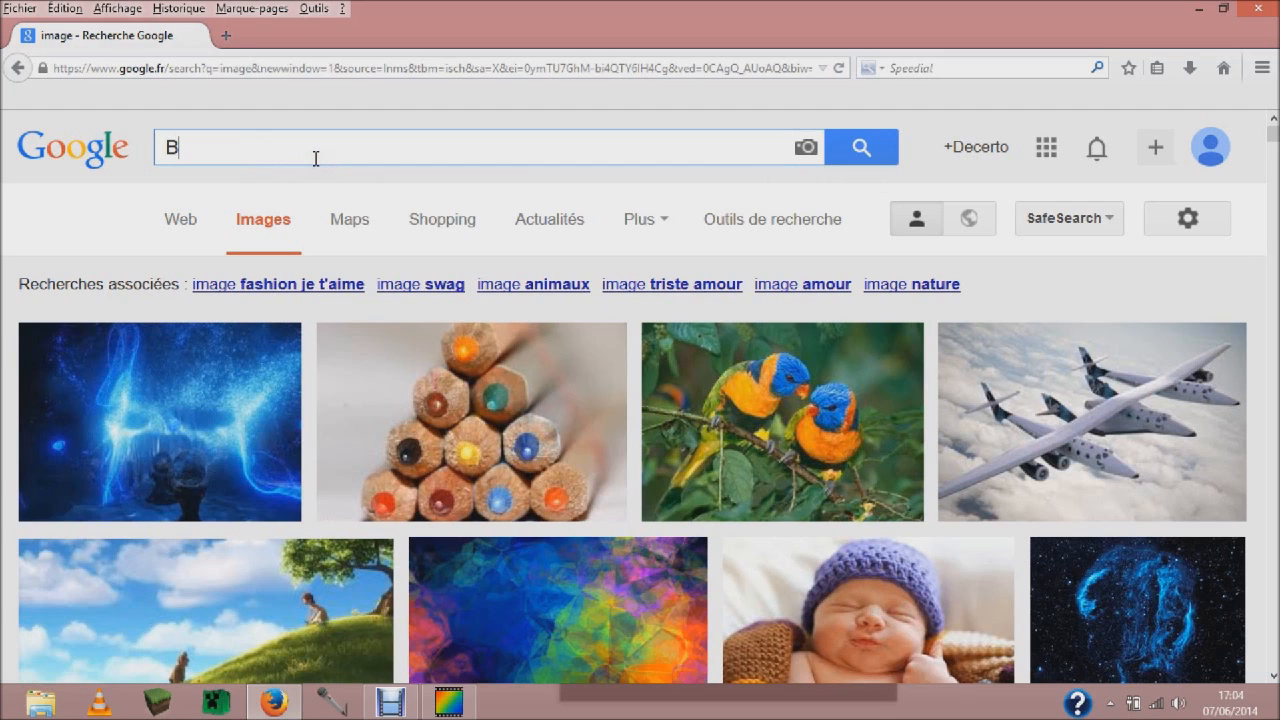
- Search Google Images for "BO2.PNG" and open the 256 × 256 Black Ops II picture of the soldier holding a pistol and knife
{"action": "type", "text": "2"}
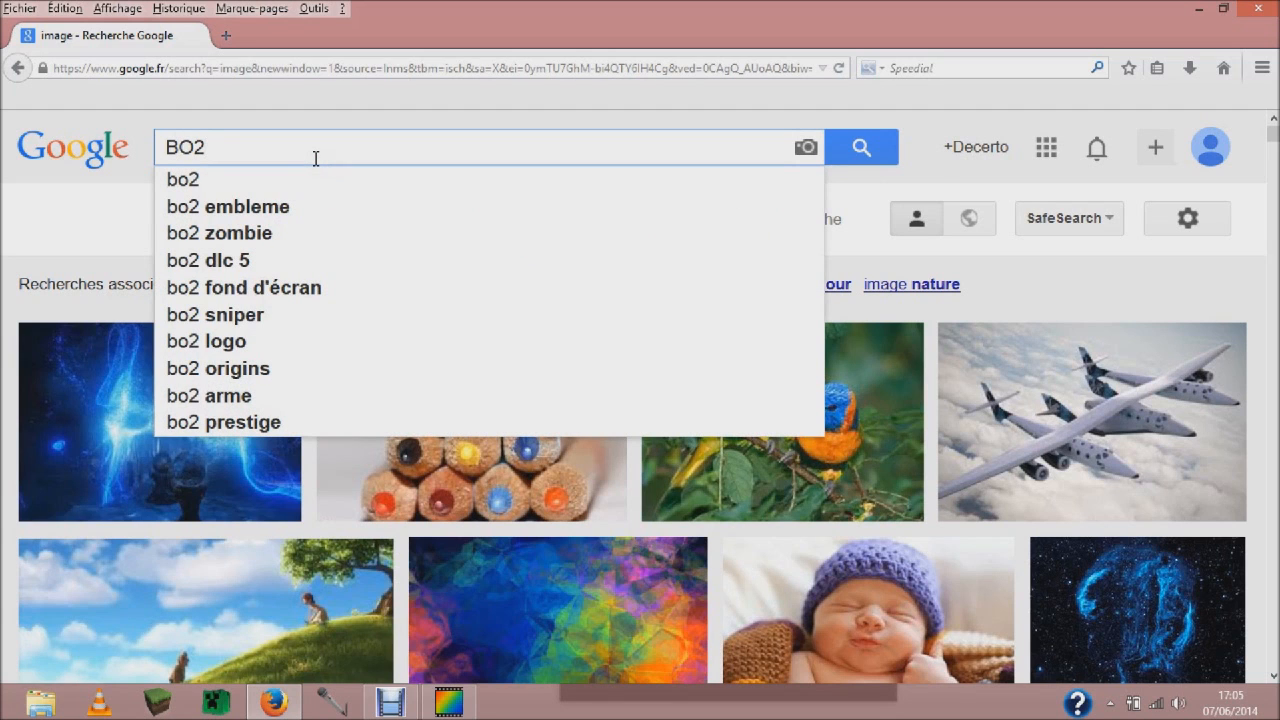
{"action": "type", "text": ".PNG"}
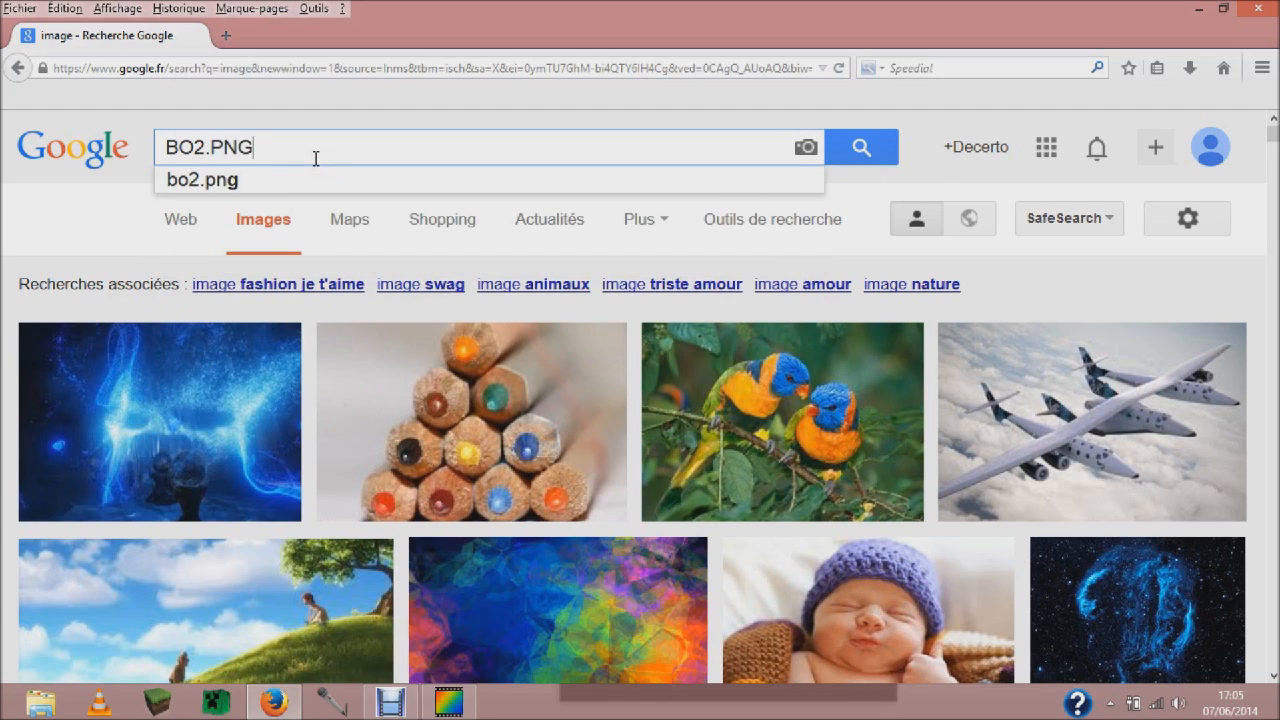
{"action": "key", "text": "Return"}
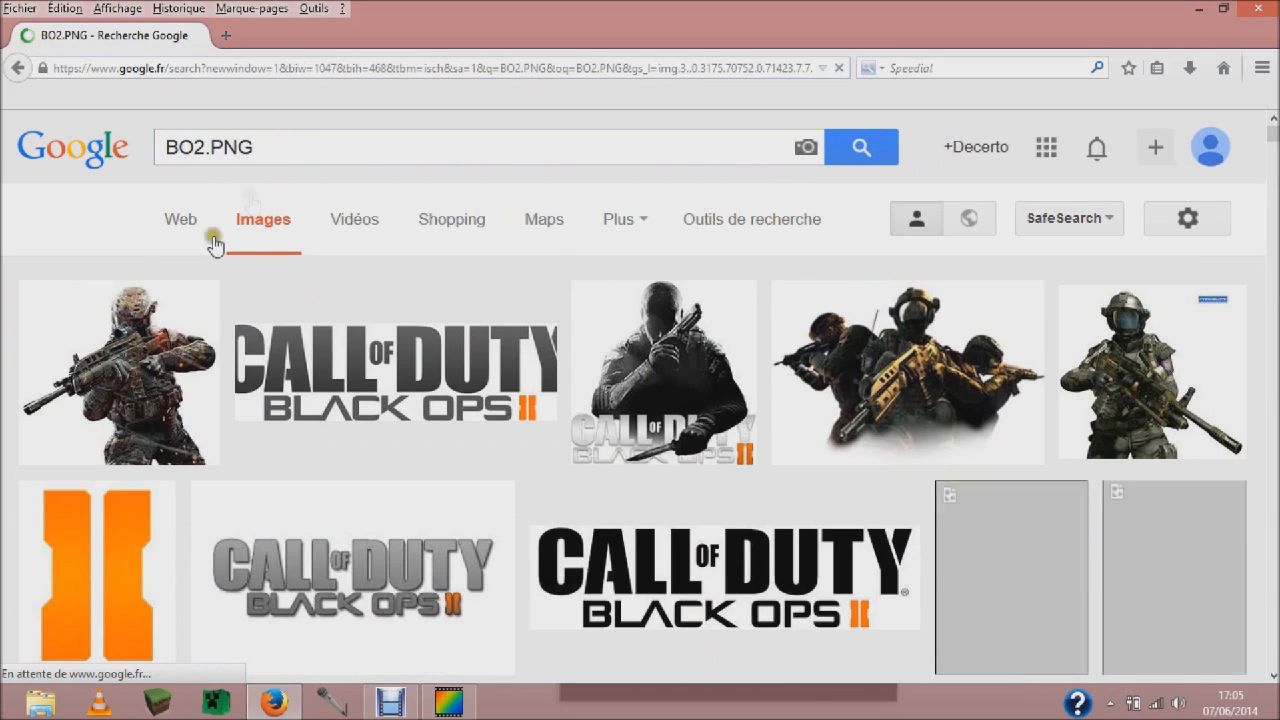
{"action": "left_click", "coordinate": [645, 345]}
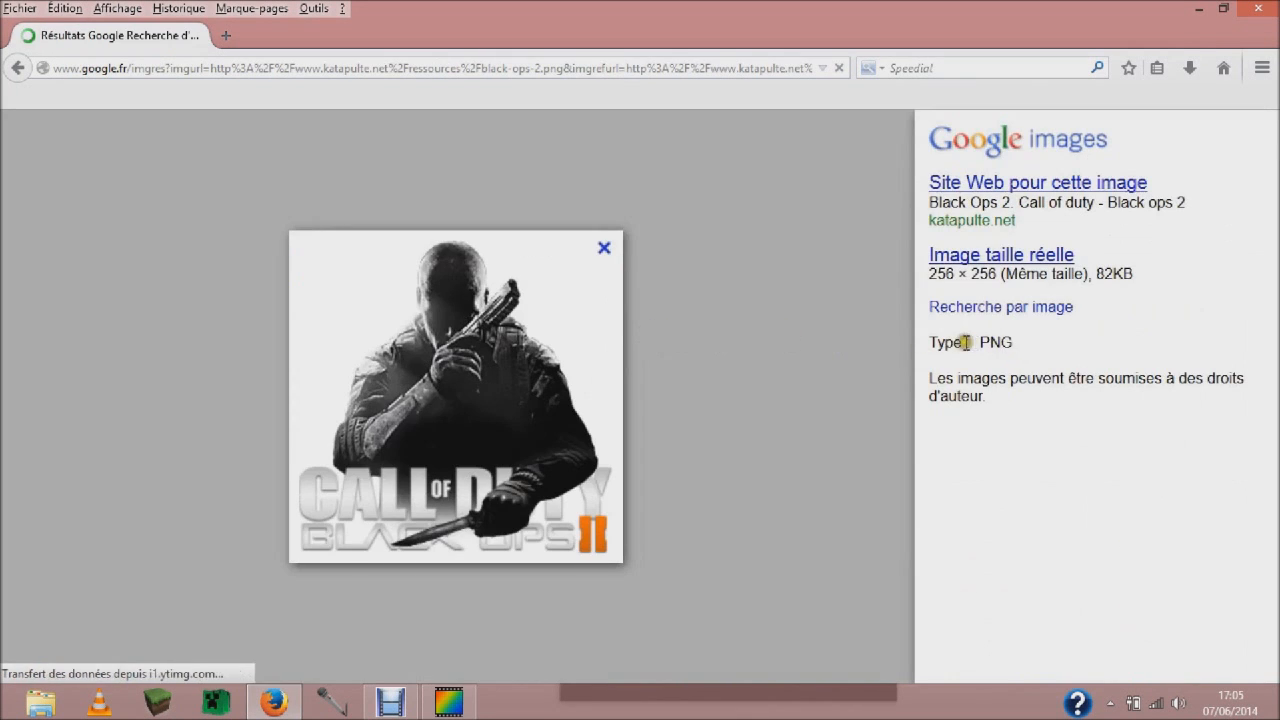
{"action": "left_click_drag", "start_coordinate": [955, 348], "coordinate": [548, 410]}
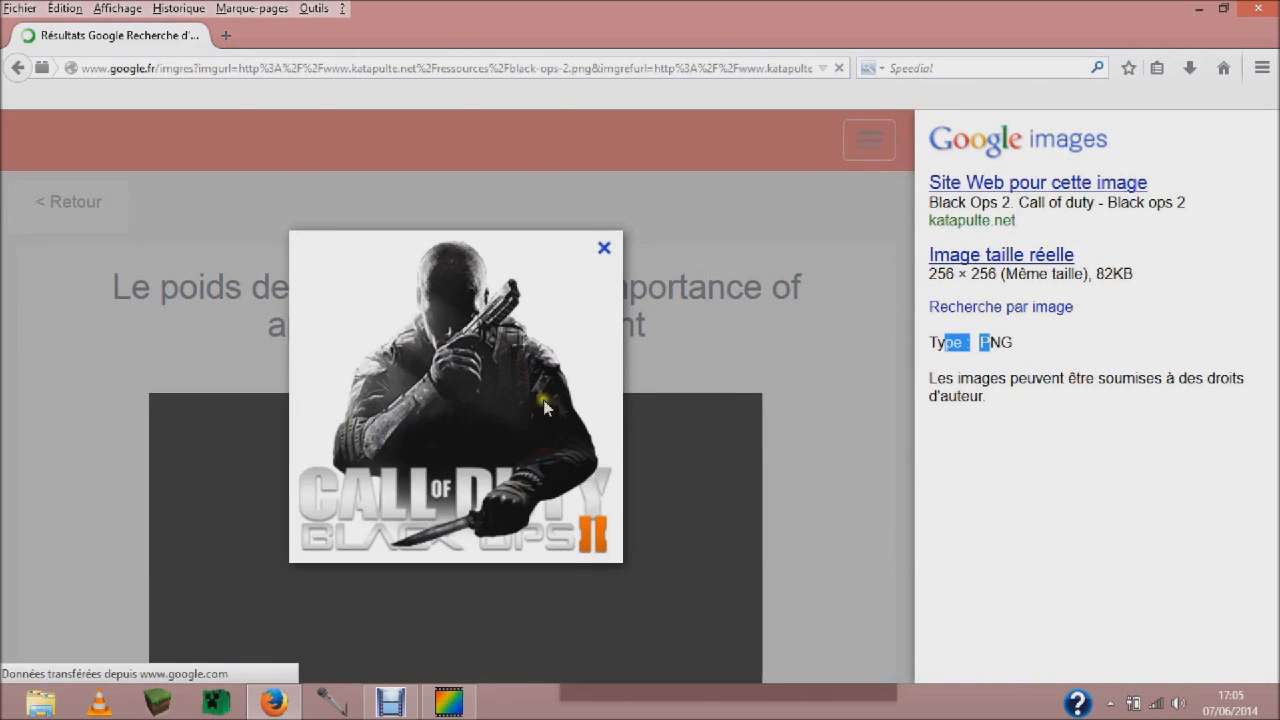
{"action": "right_click", "coordinate": [528, 370]}
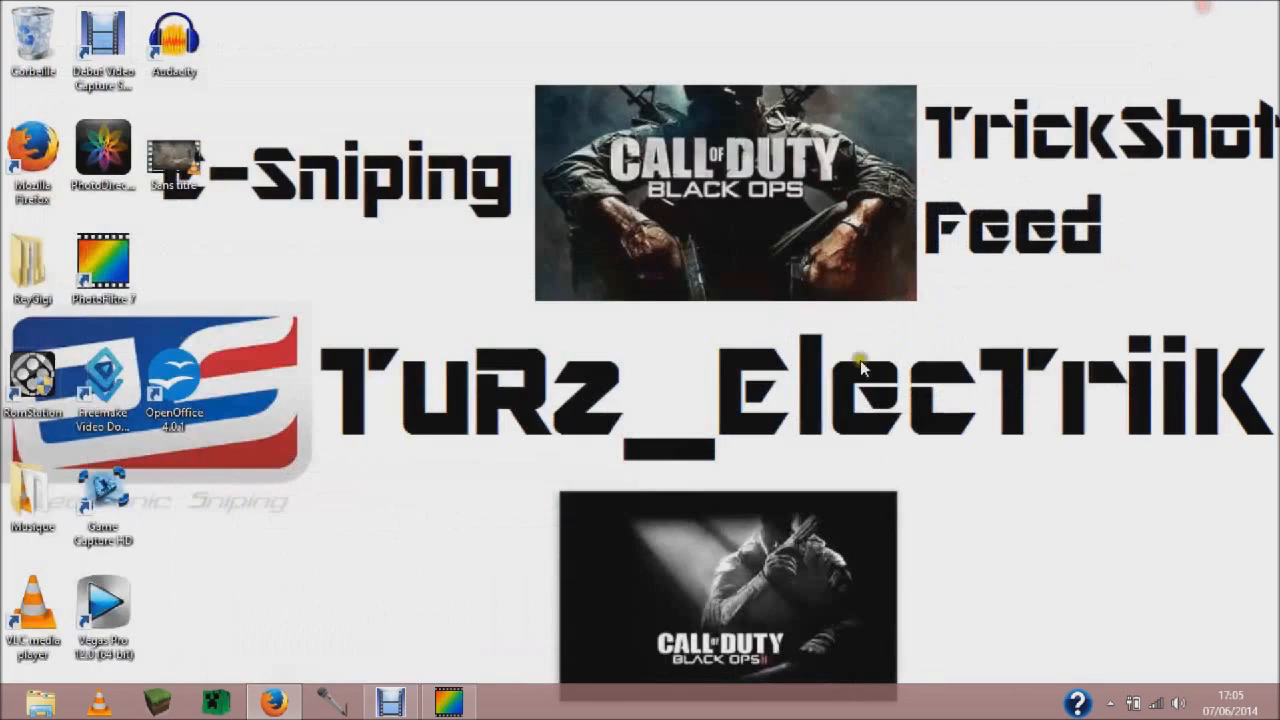
- Switch to PhotoFiltre and load the "photo" folder from Mes images into the image explorer
{"action": "left_click", "coordinate": [448, 700]}
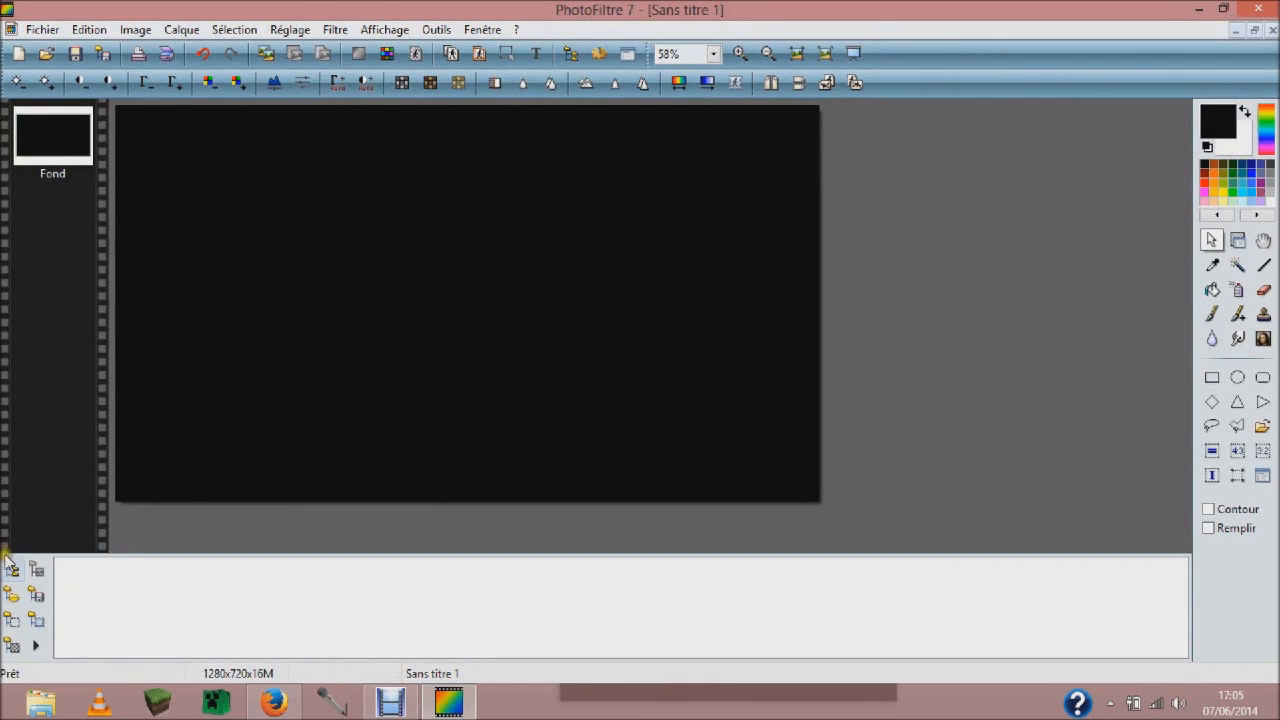
{"action": "left_click", "coordinate": [8, 572]}
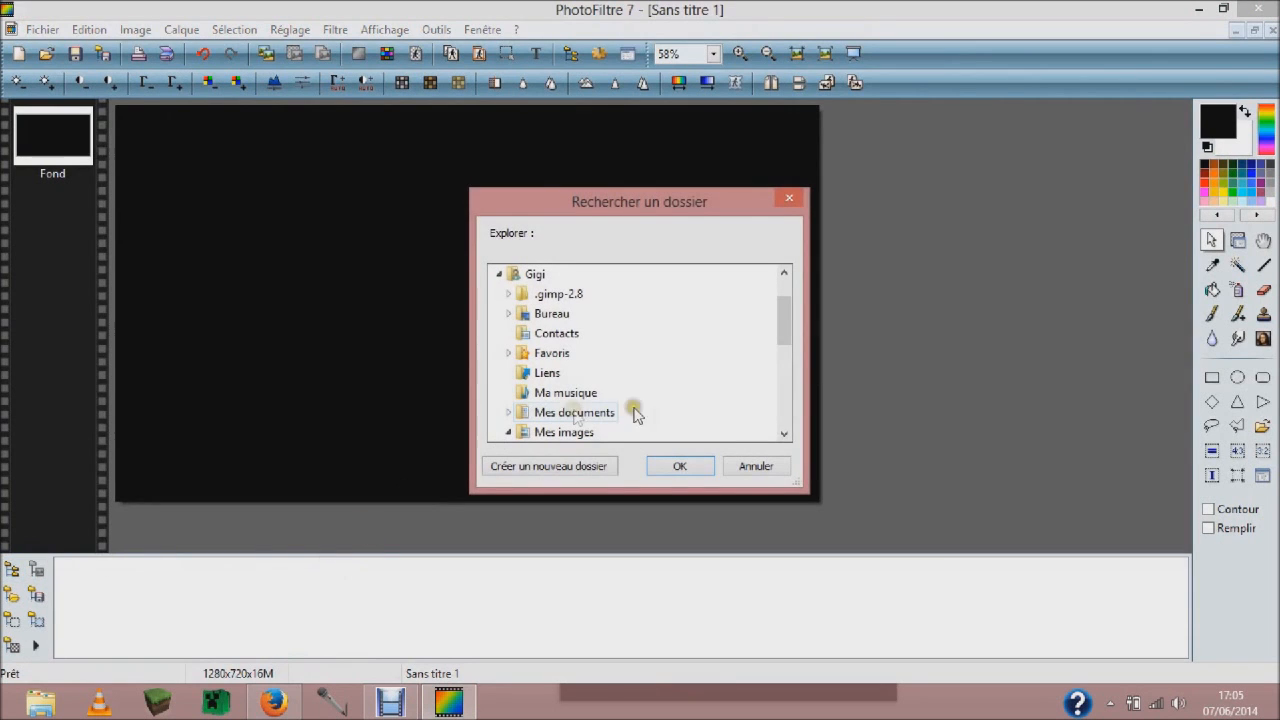
{"action": "scroll", "coordinate": [810, 365], "scroll_direction": "down", "scroll_amount": 2}
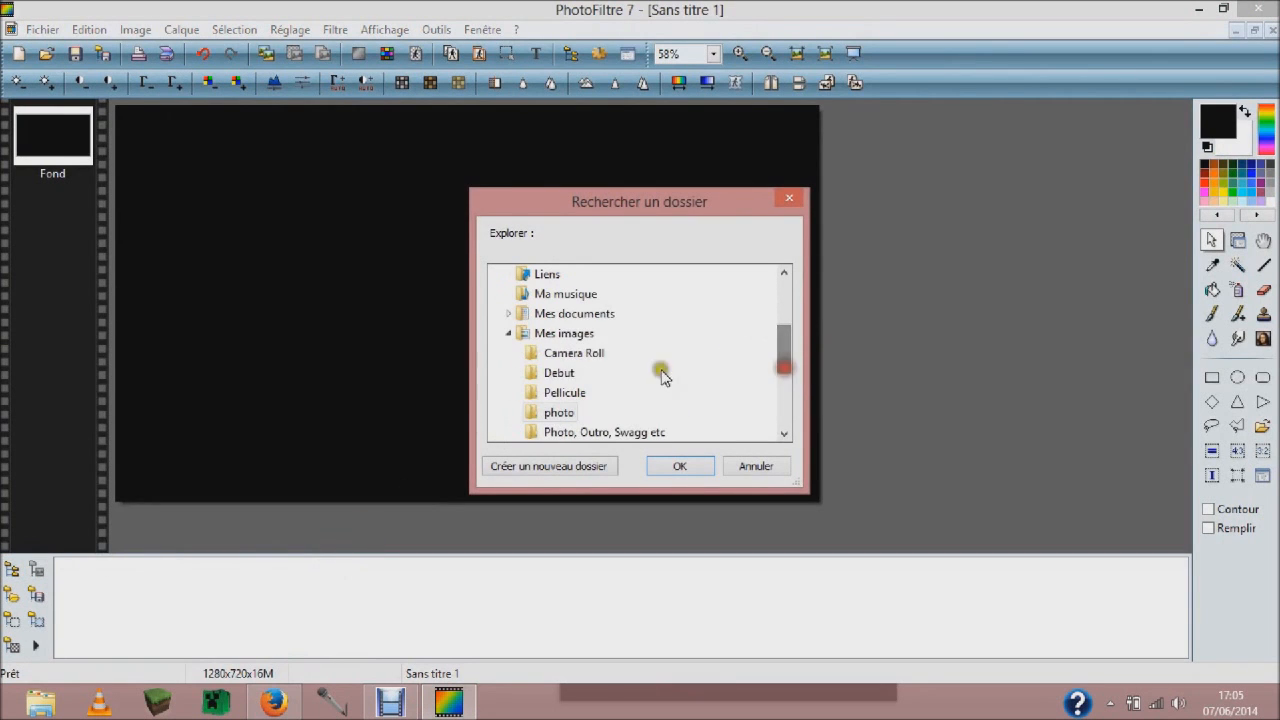
{"action": "left_click", "coordinate": [558, 412]}
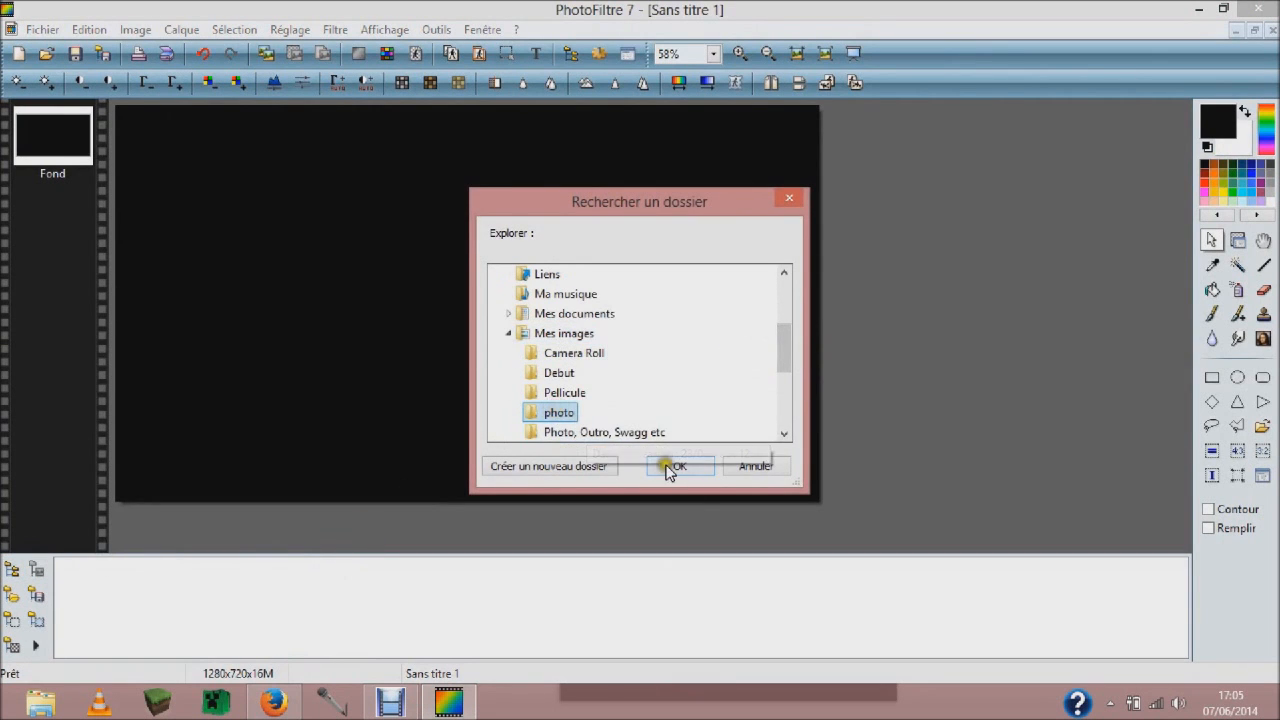
{"action": "left_click", "coordinate": [668, 466]}
- Add the black-ops-2 image from the explorer to the black canvas as a layer and shift it near the centre
{"action": "left_click_drag", "start_coordinate": [135, 651], "coordinate": [385, 657]}
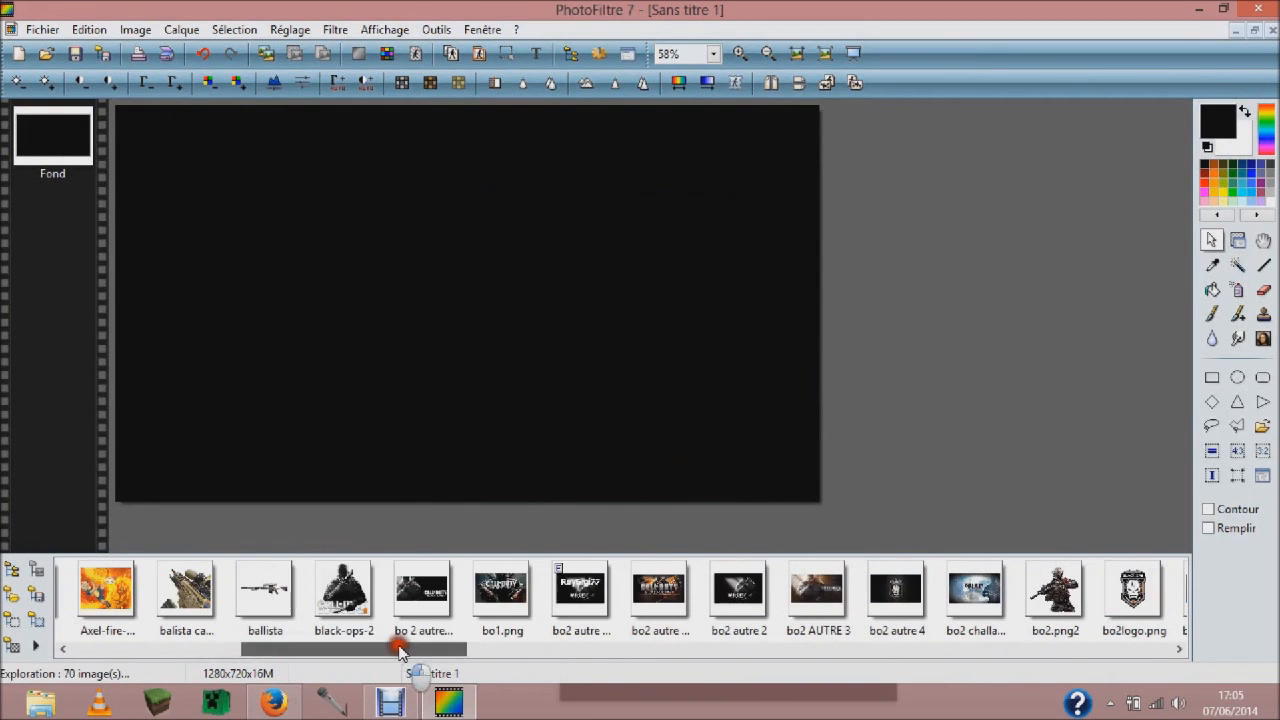
{"action": "left_click_drag", "start_coordinate": [345, 600], "coordinate": [404, 228]}
{"action": "right_click", "coordinate": [471, 299]}
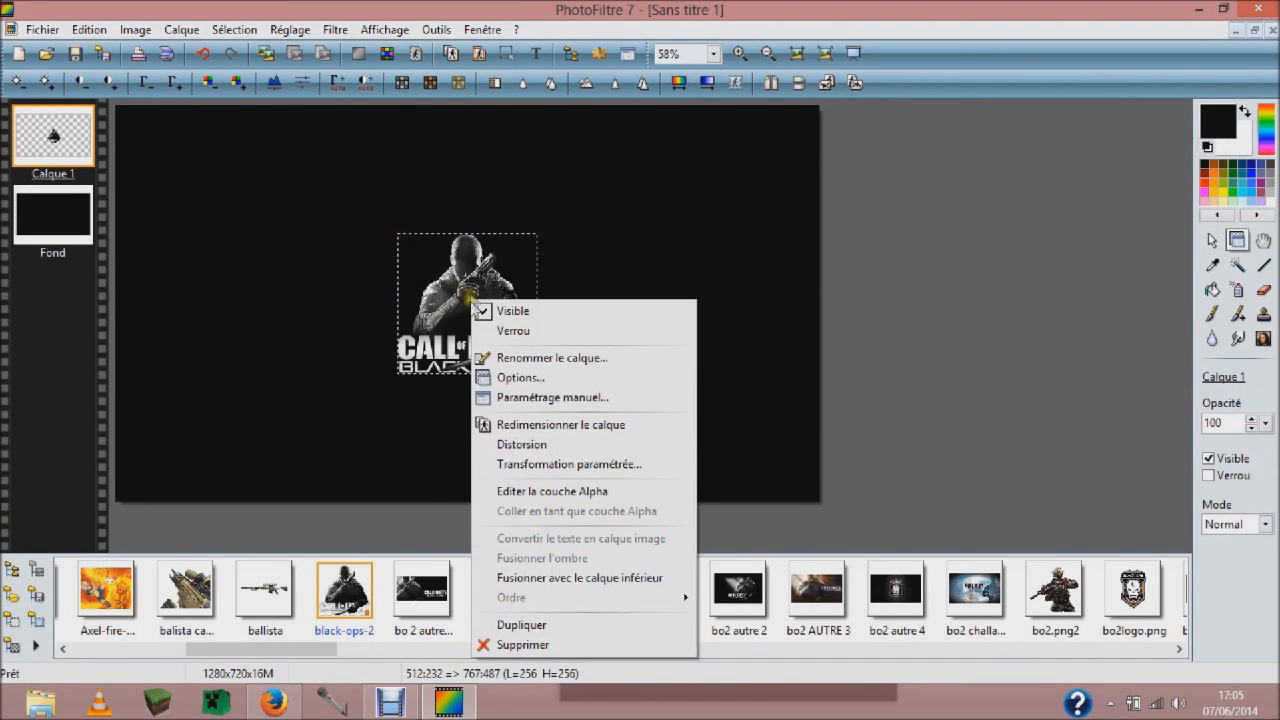
{"action": "left_click_drag", "start_coordinate": [445, 313], "coordinate": [497, 306]}
{"action": "left_click", "coordinate": [454, 313]}
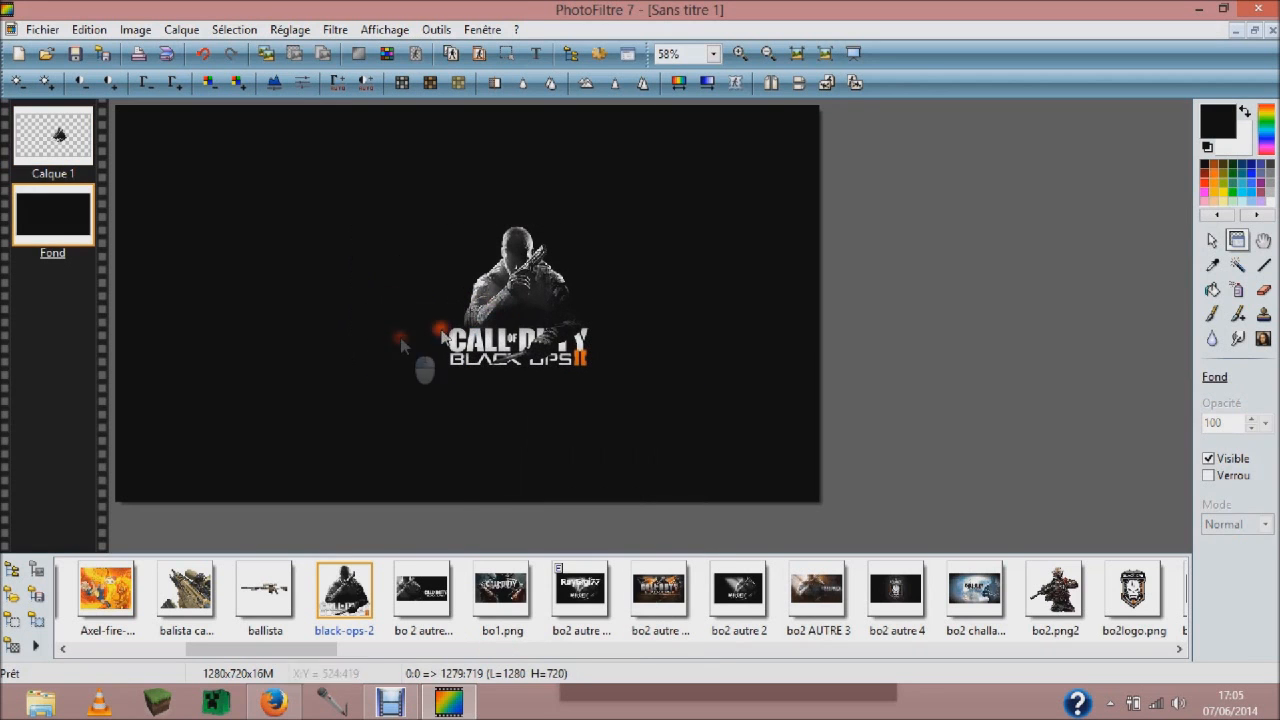
- Resize the soldier layer proportionally to about 293 × 293 pixels and place it left of the canvas centre
{"action": "left_click", "coordinate": [492, 315]}
{"action": "right_click", "coordinate": [514, 314]}
{"action": "left_click", "coordinate": [571, 429]}
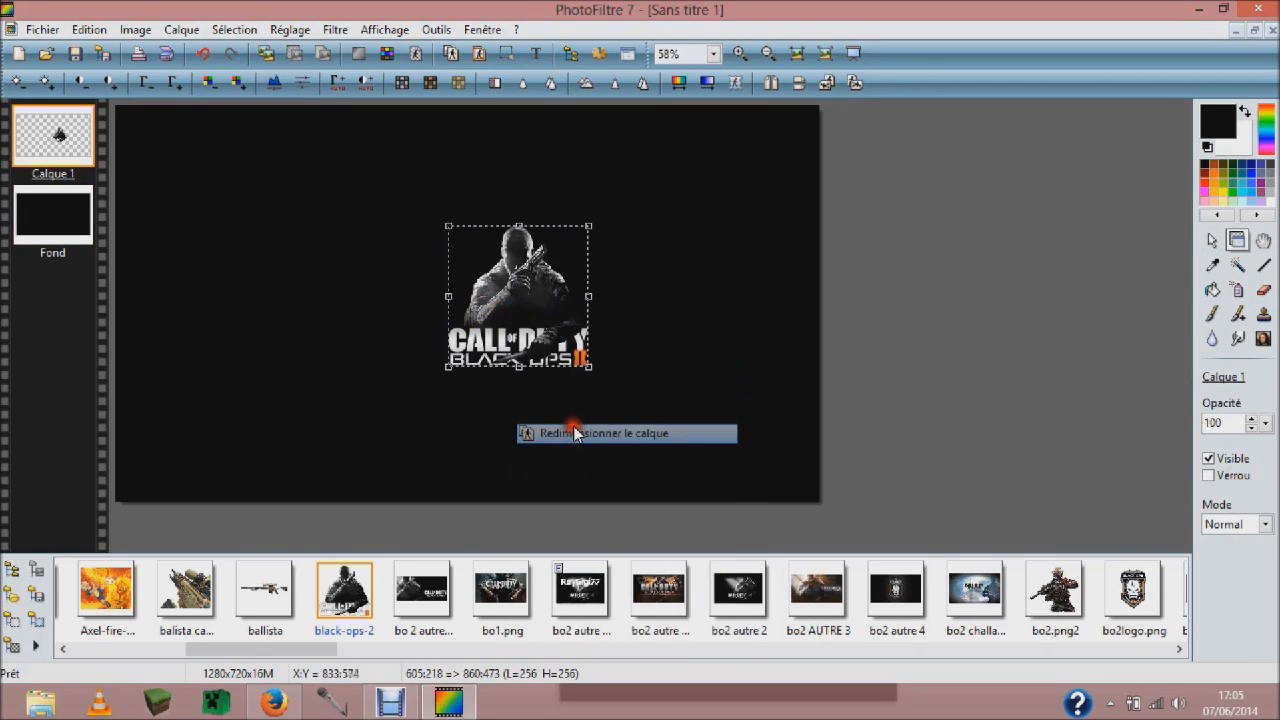
{"action": "left_click_drag", "start_coordinate": [588, 227], "coordinate": [650, 189]}
{"action": "left_click_drag", "start_coordinate": [581, 310], "coordinate": [504, 333]}
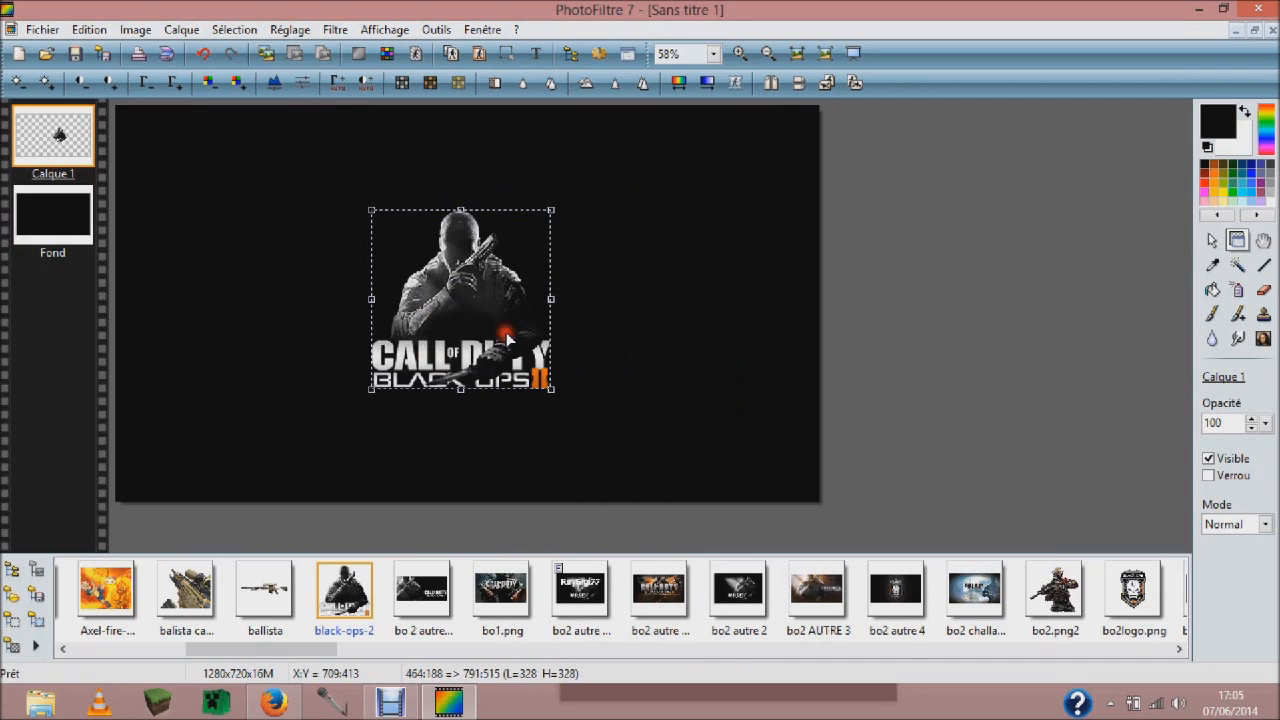
{"action": "right_click", "coordinate": [497, 331]}
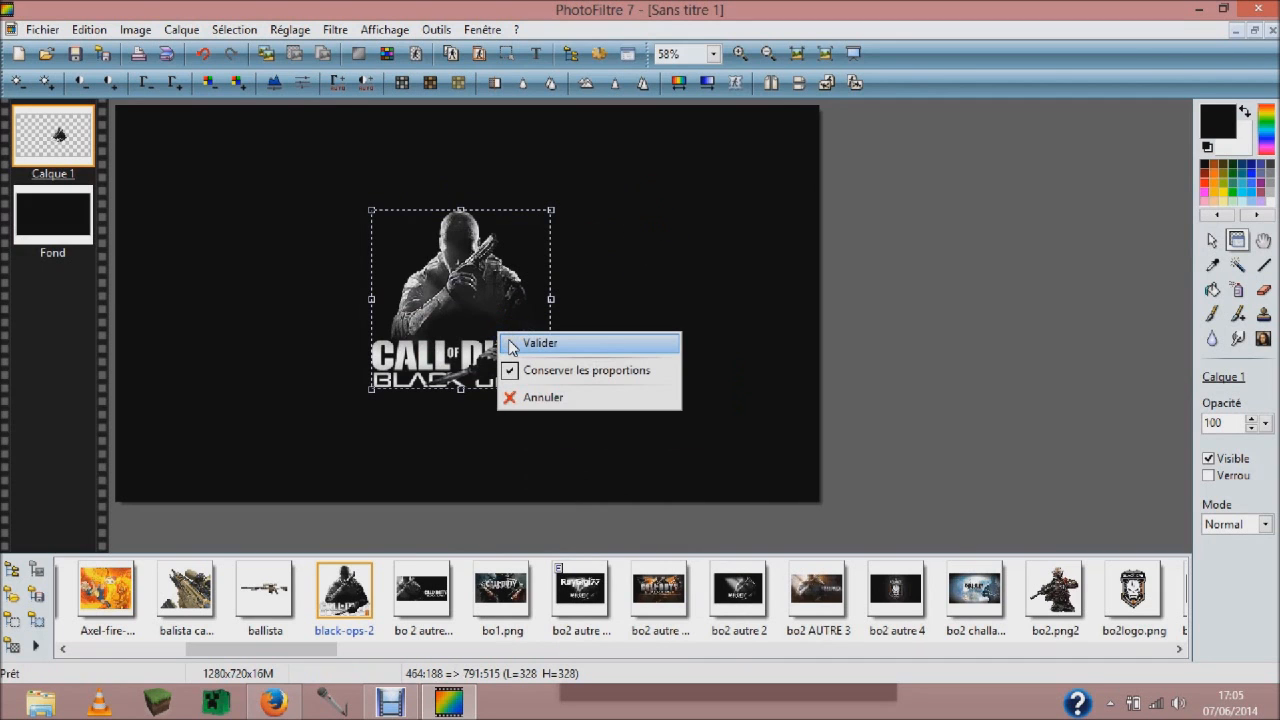
{"action": "left_click", "coordinate": [540, 344]}
{"action": "left_click_drag", "start_coordinate": [288, 199], "coordinate": [310, 216]}
{"action": "right_click", "coordinate": [337, 279]}
{"action": "left_click", "coordinate": [395, 292]}
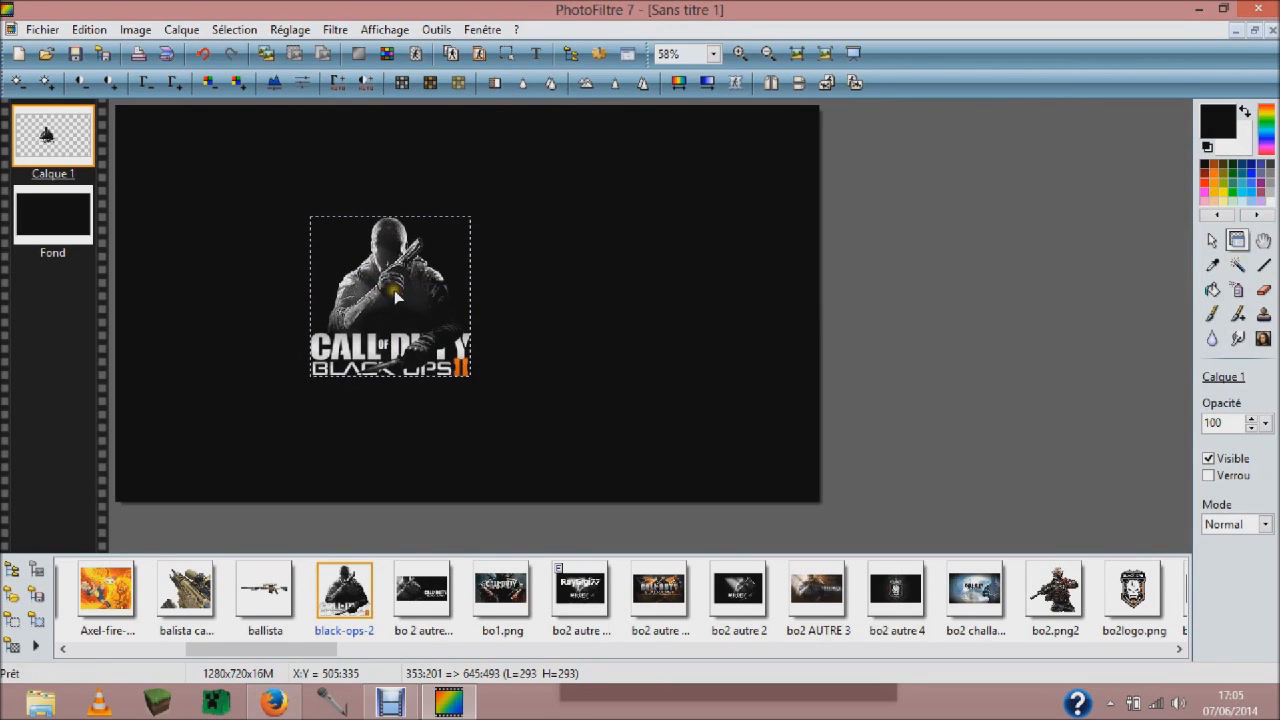
- Centre the soldier layer on the canvas using the automatic centre position in its manual settings, keeping the proportions
{"action": "right_click", "coordinate": [395, 294]}
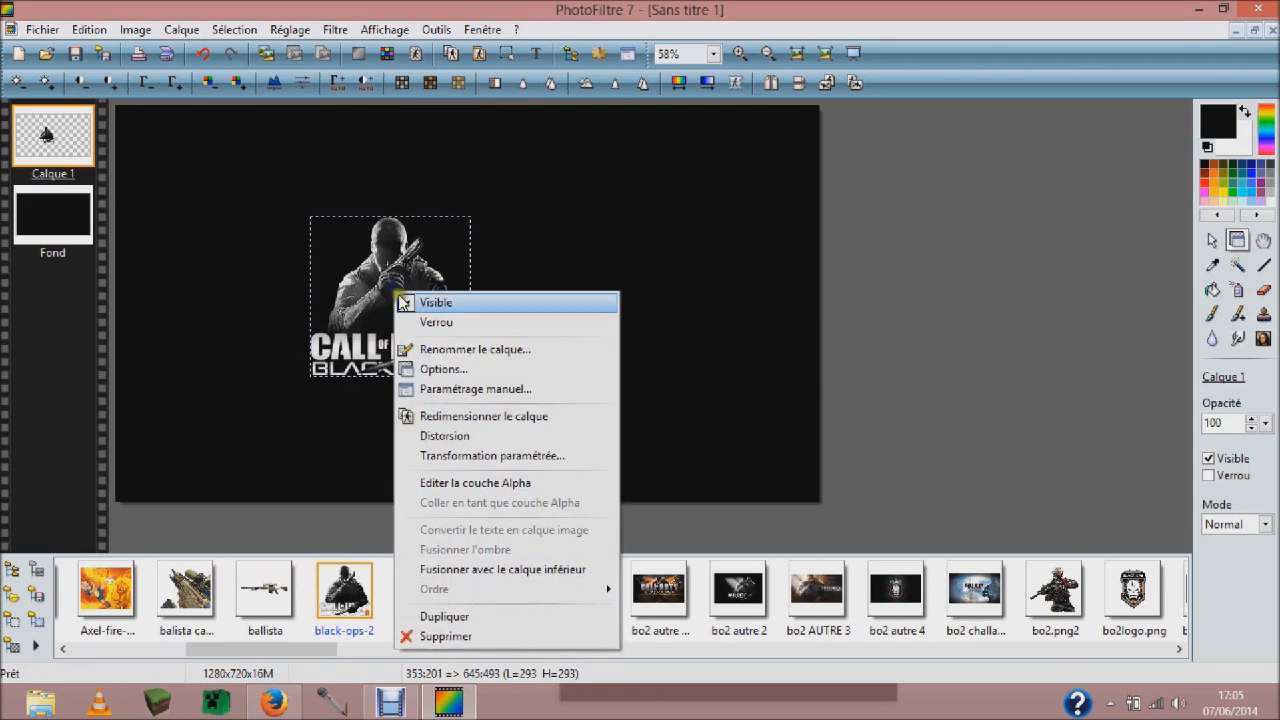
{"action": "left_click", "coordinate": [422, 390]}
{"action": "left_click", "coordinate": [705, 202]}
{"action": "left_click", "coordinate": [679, 202]}
{"action": "left_click", "coordinate": [704, 177]}
{"action": "left_click", "coordinate": [709, 152]}
{"action": "left_click", "coordinate": [729, 177]}
{"action": "left_click", "coordinate": [729, 202]}
{"action": "left_click", "coordinate": [704, 177]}
{"action": "left_click", "coordinate": [647, 389]}
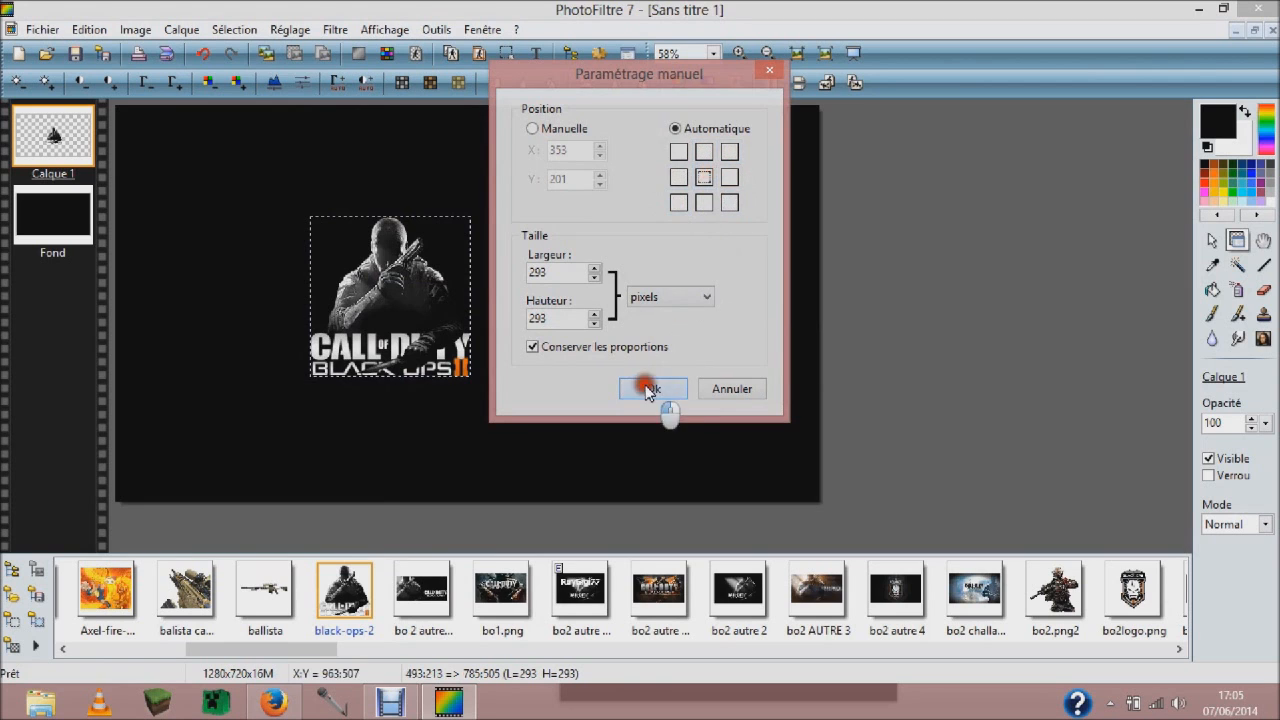
{"action": "left_click", "coordinate": [451, 432]}
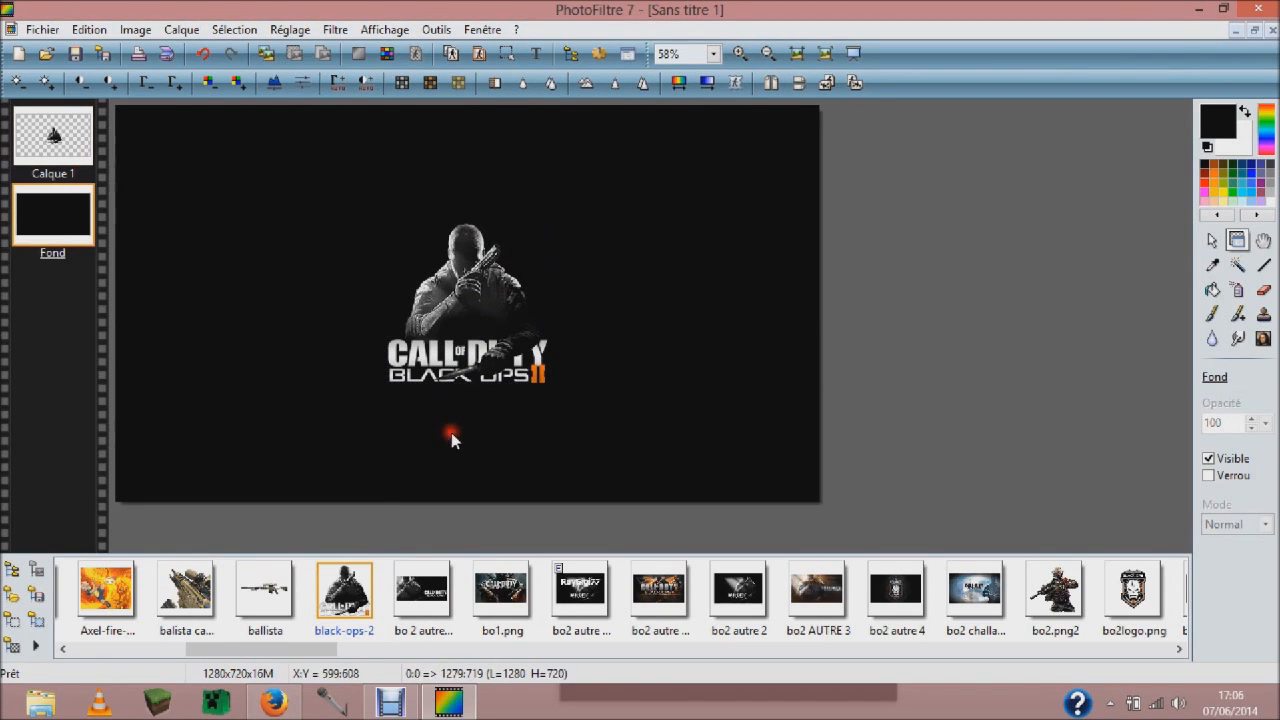
- Set up white centred text "REYGIGI77" in Ethnocentric Rg at size 100, with a blue outline and no drop shadow
{"action": "left_click", "coordinate": [536, 55]}
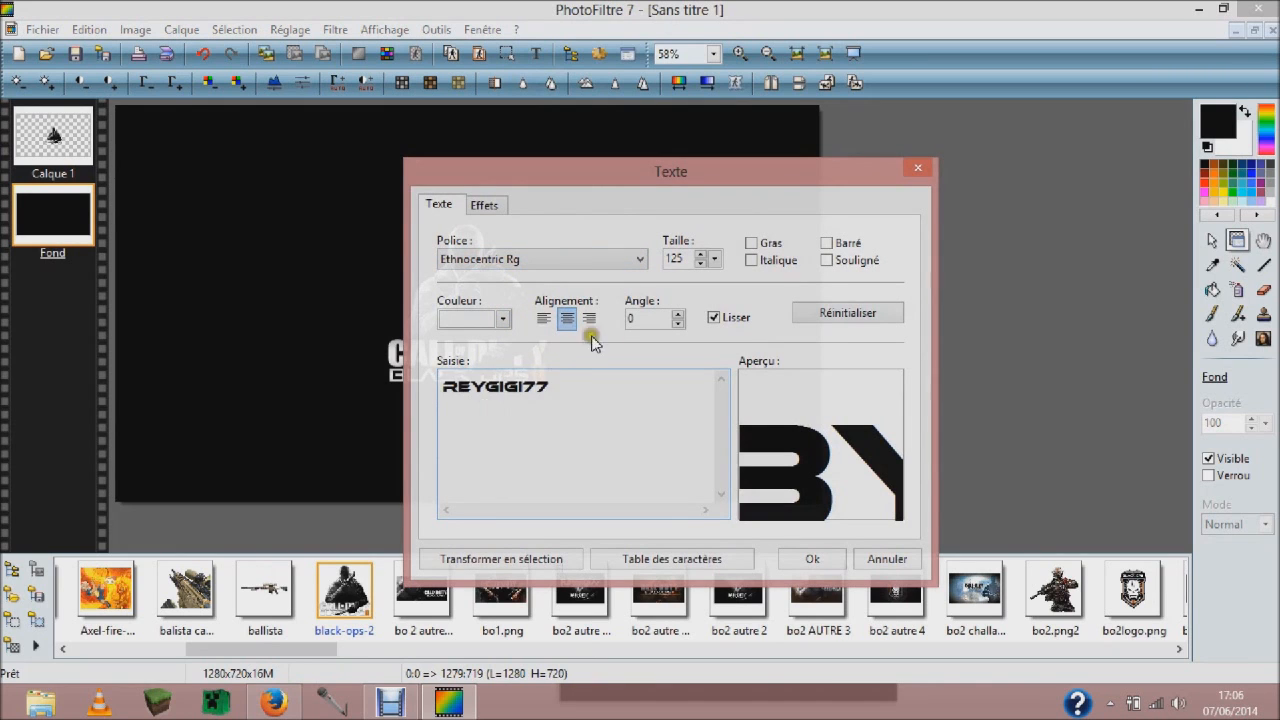
{"action": "left_click", "coordinate": [625, 260]}
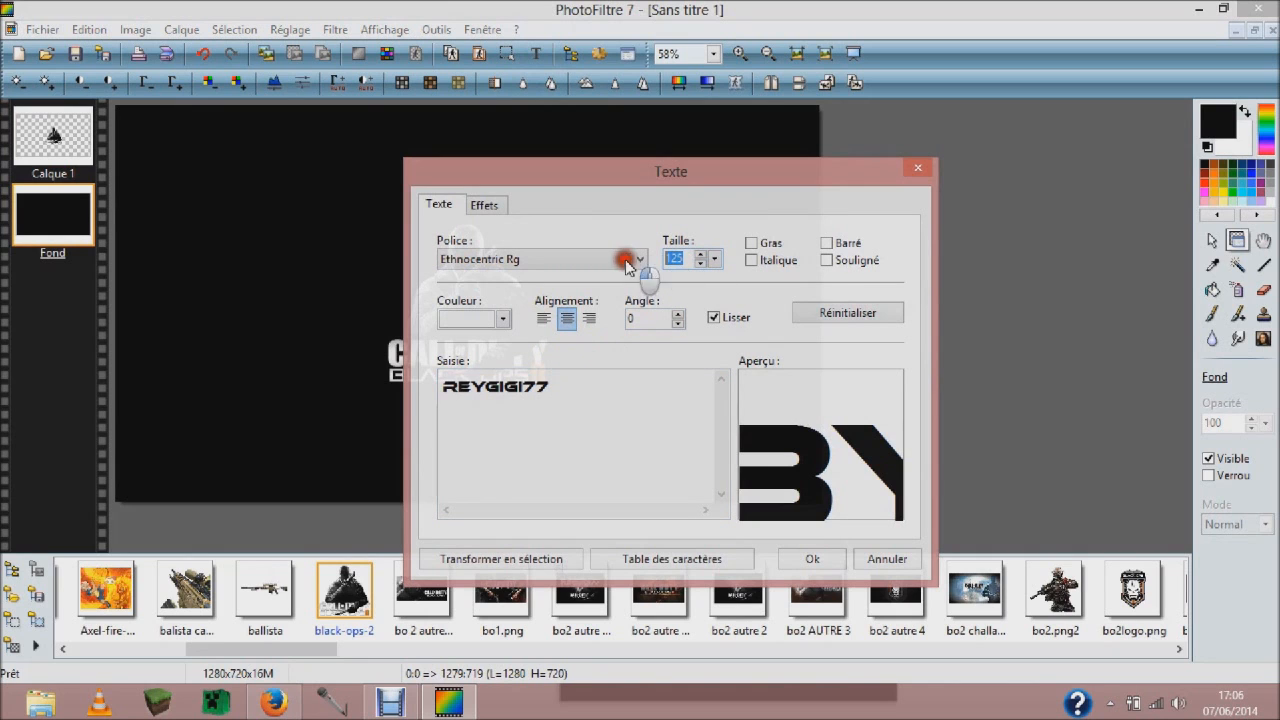
{"action": "type", "text": "100"}
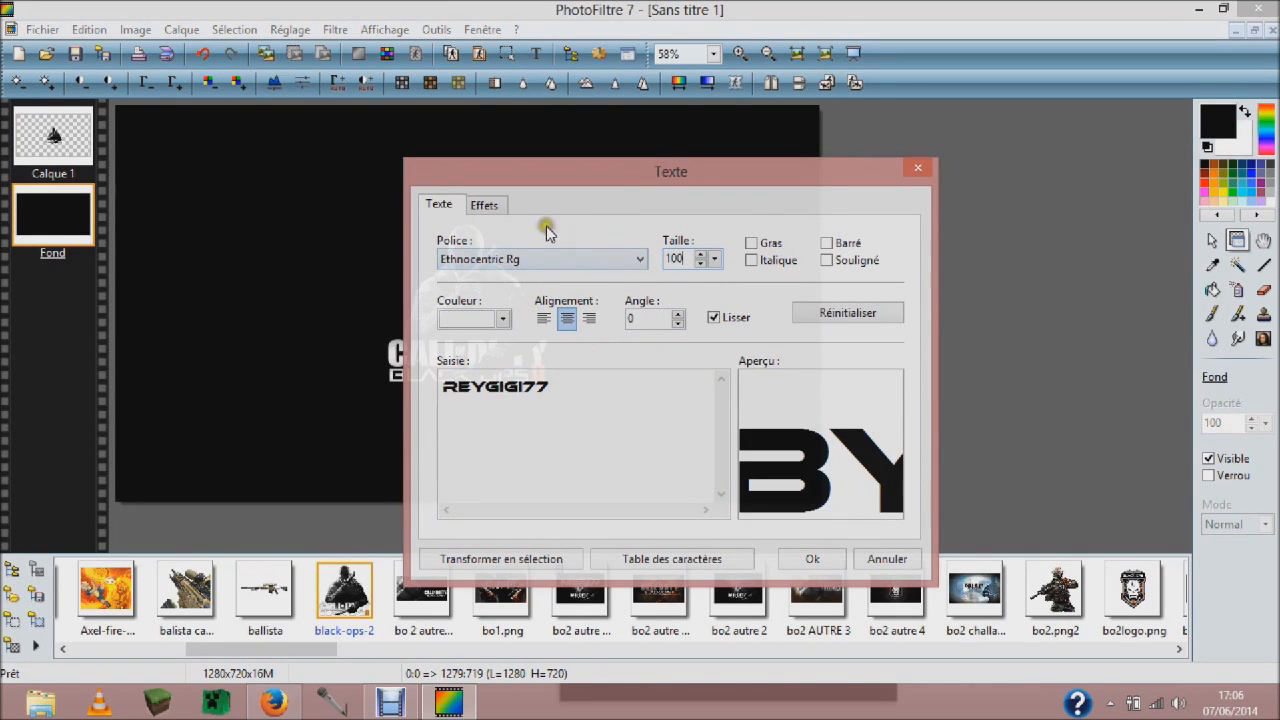
{"action": "left_click", "coordinate": [487, 205]}
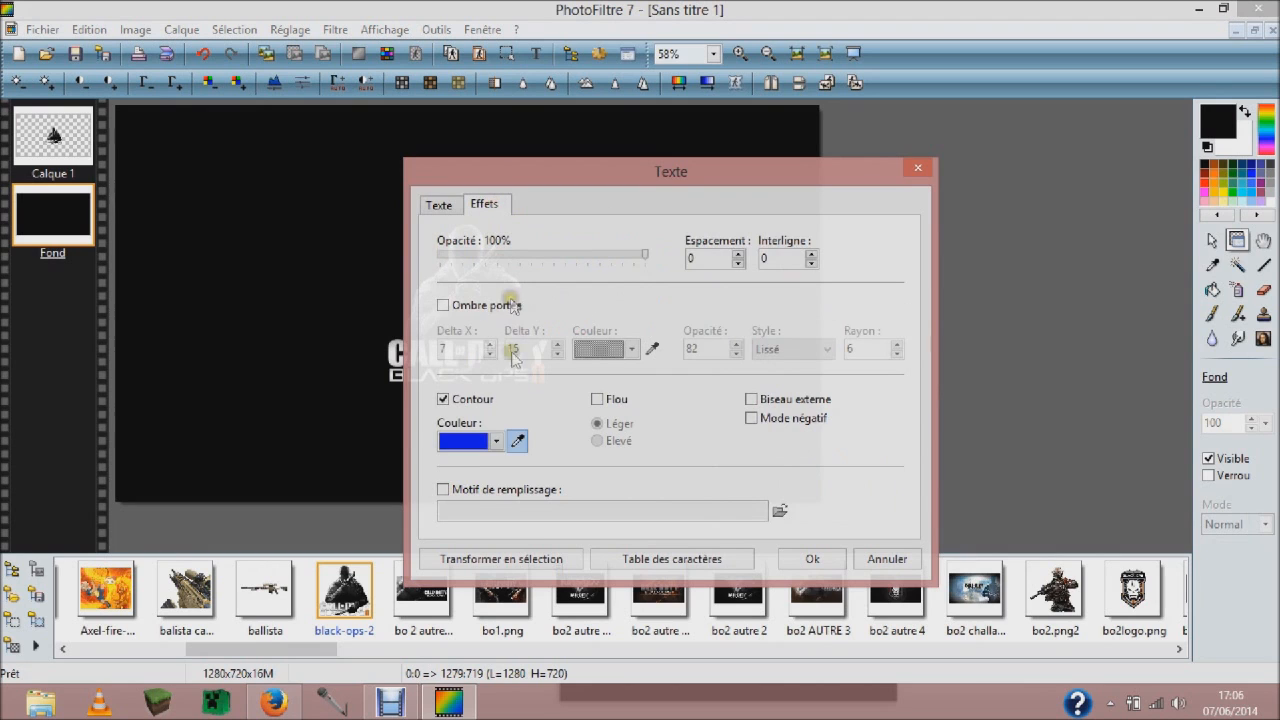
{"action": "left_click", "coordinate": [442, 305]}
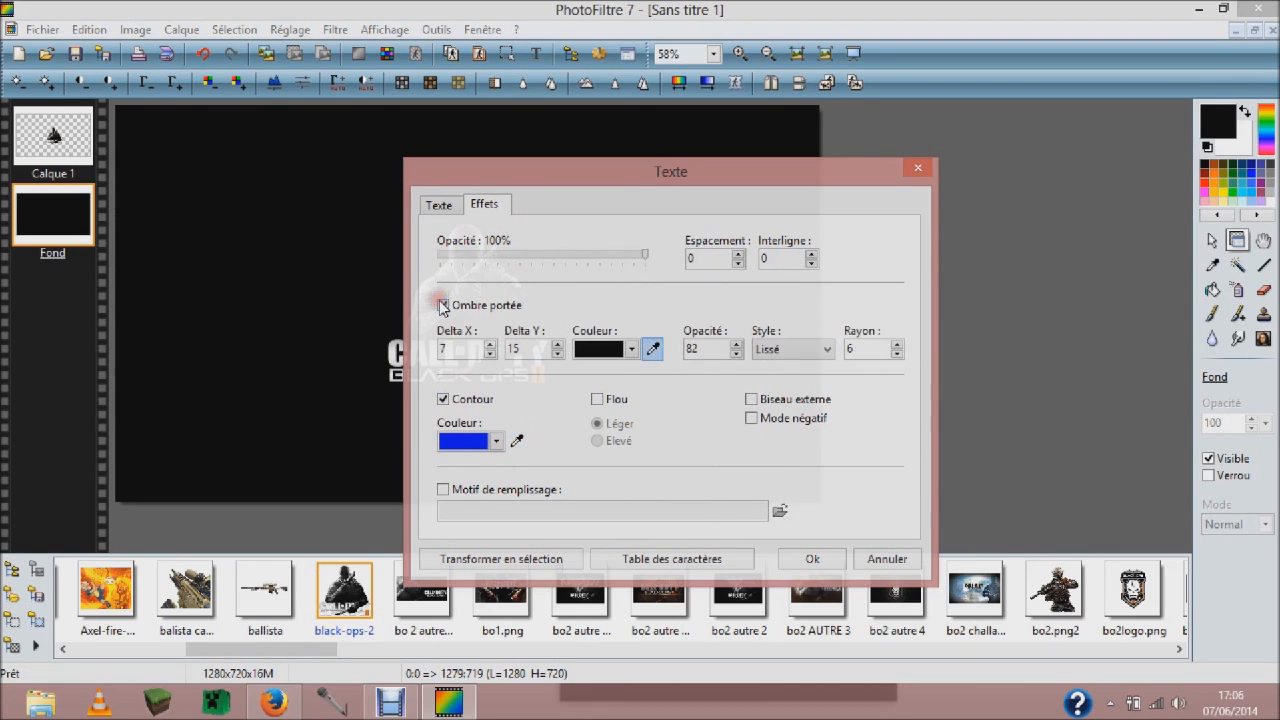
{"action": "left_click", "coordinate": [442, 305]}
{"action": "left_click", "coordinate": [597, 399]}
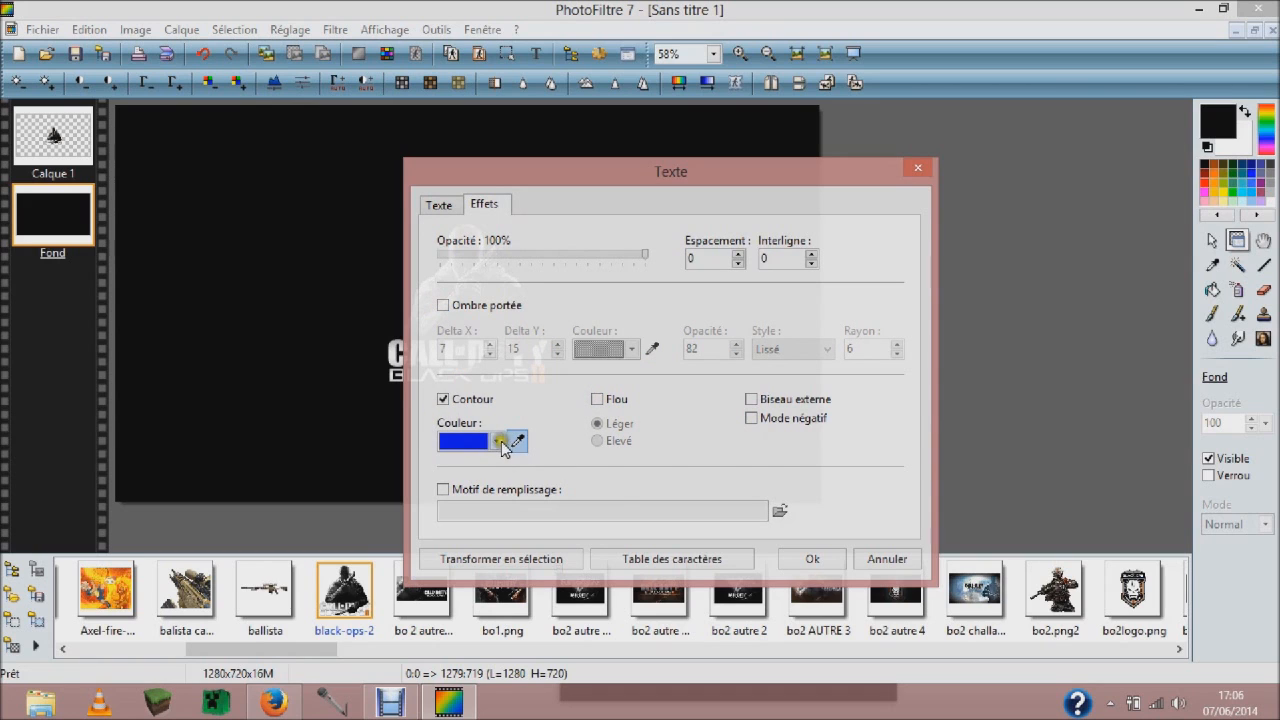
{"action": "left_click", "coordinate": [445, 399]}
{"action": "left_click", "coordinate": [447, 399]}
- Insert the REYGIGI77 text on the canvas and move it above the soldier, near the upper edge
{"action": "left_click", "coordinate": [808, 560]}
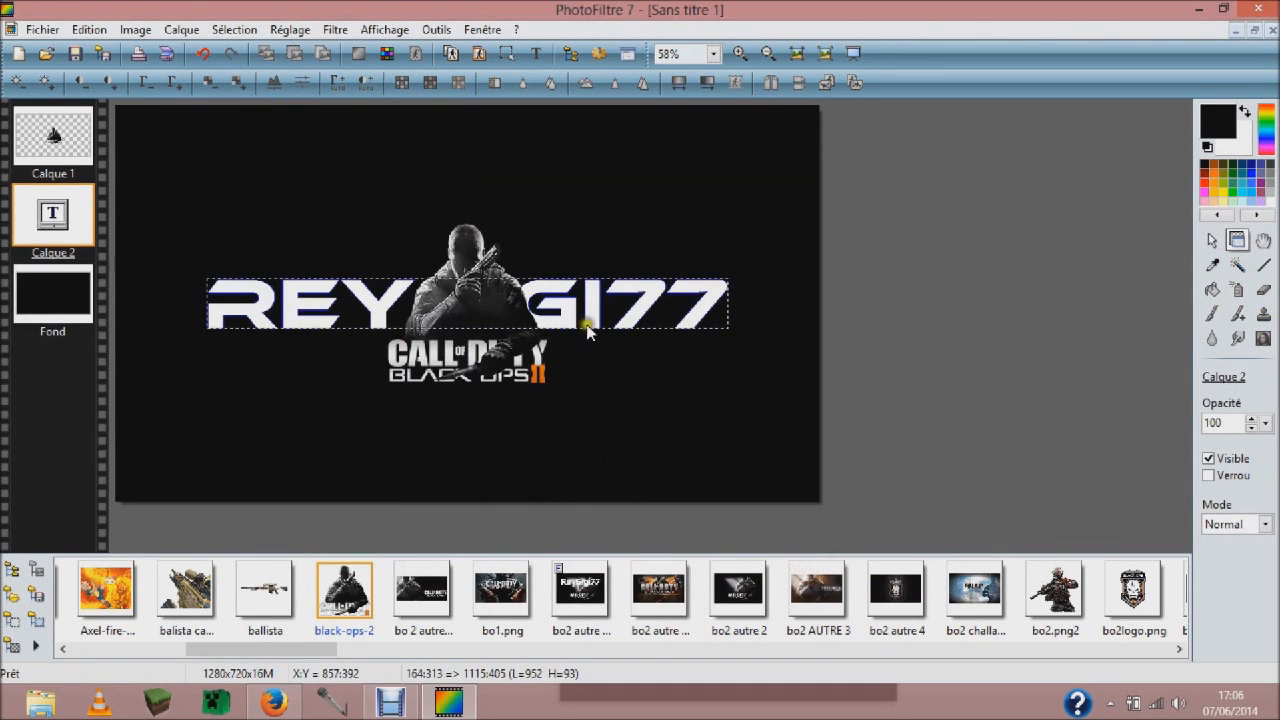
{"action": "left_click_drag", "start_coordinate": [570, 320], "coordinate": [558, 180]}
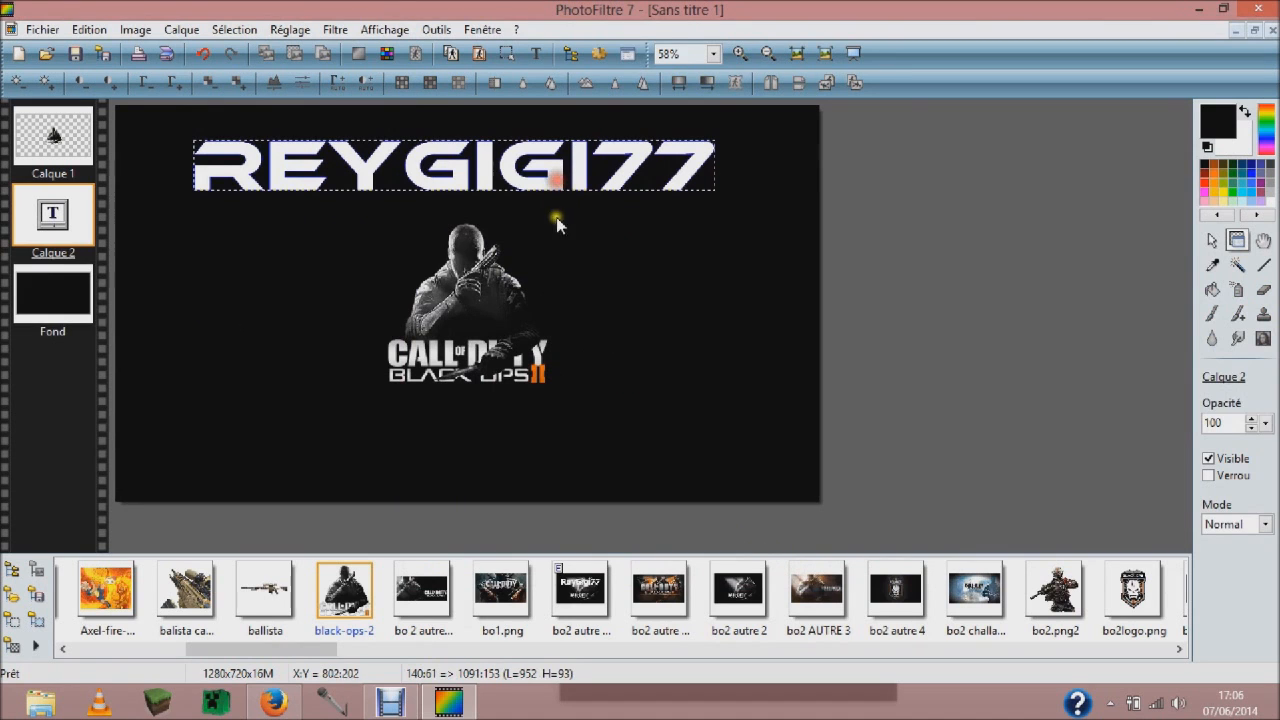
{"action": "left_click", "coordinate": [559, 220]}
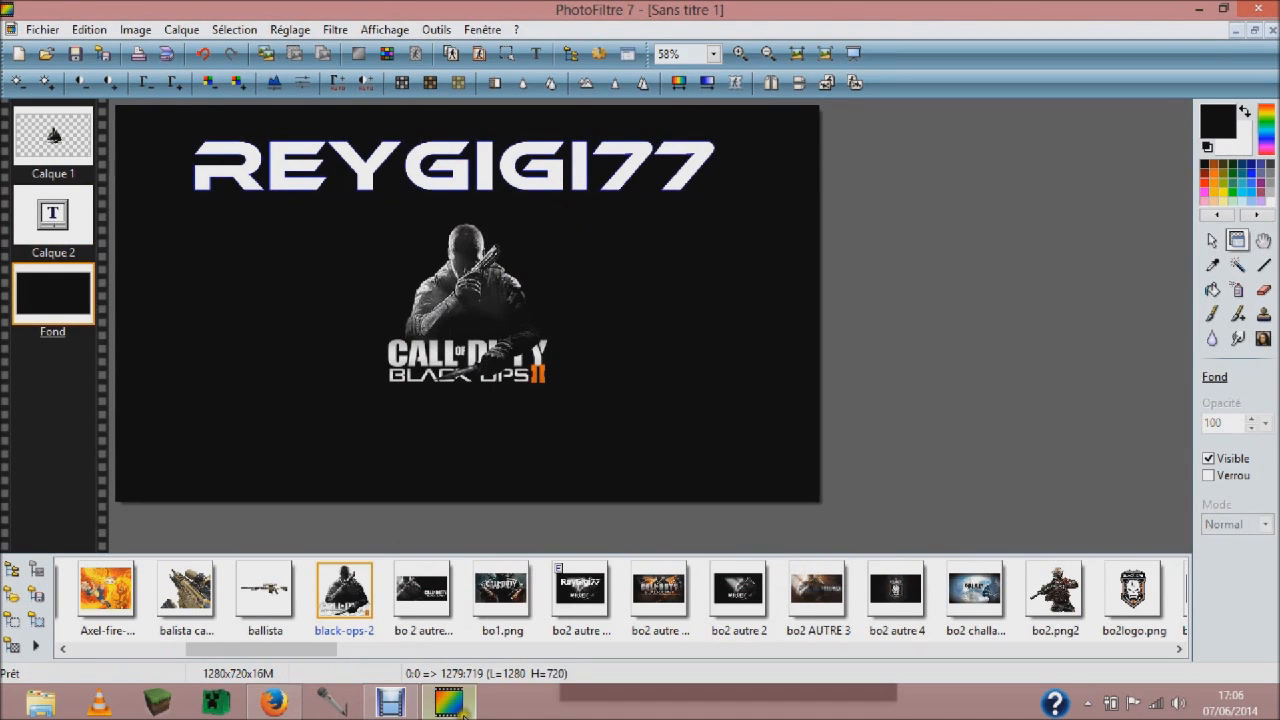
- Switch to Firefox, return to the BO2.PNG image results and look through the available pictures
{"action": "left_click", "coordinate": [273, 703]}
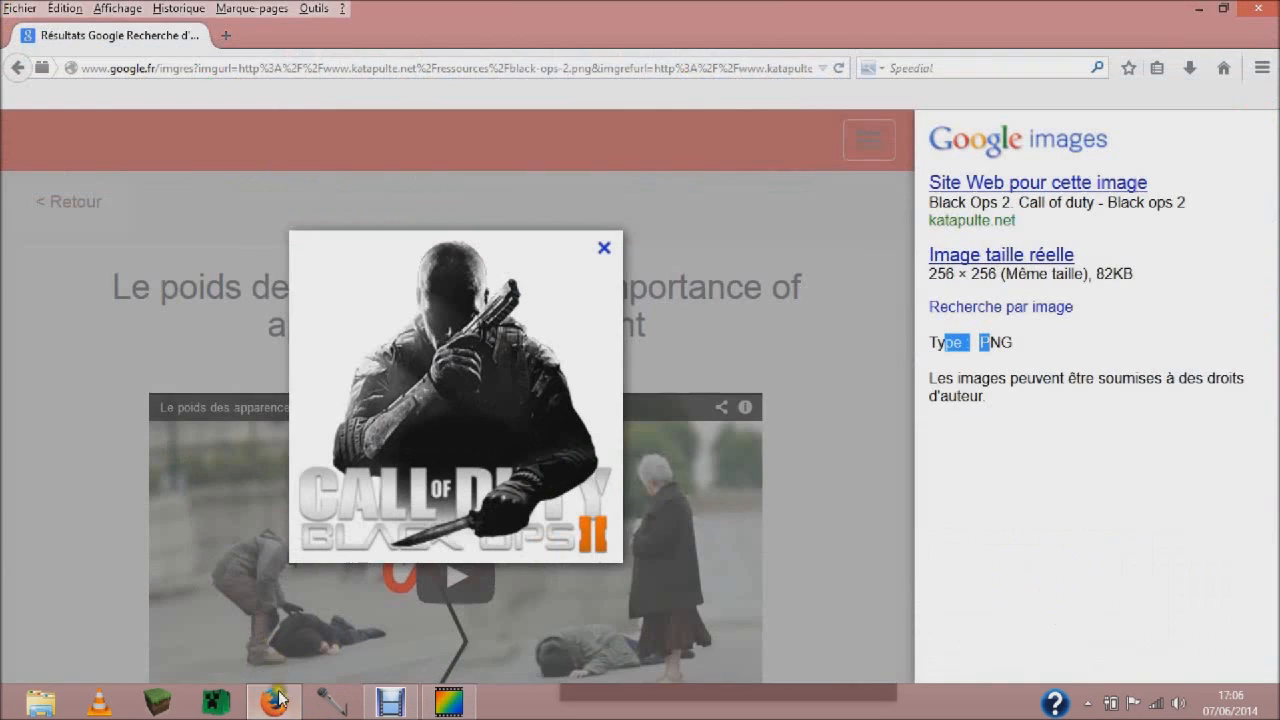
{"action": "left_click", "coordinate": [14, 65]}
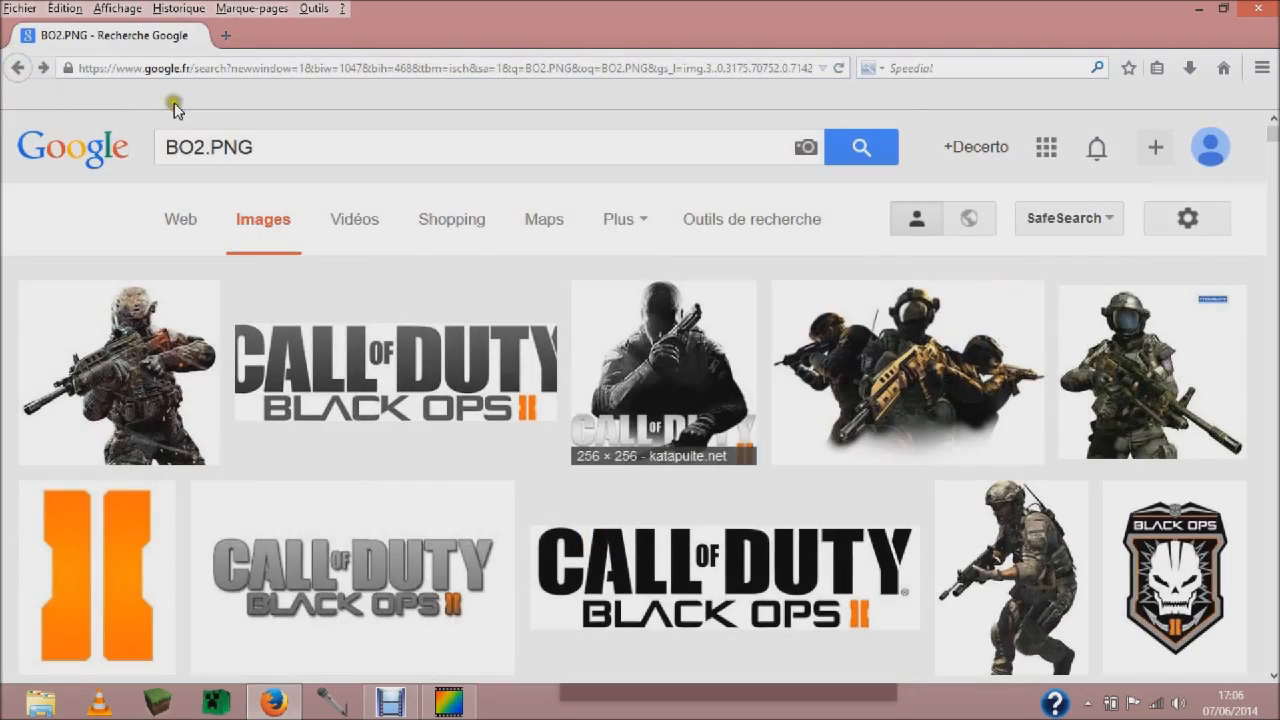
{"action": "scroll", "coordinate": [460, 312], "scroll_direction": "down", "scroll_amount": 3}
{"action": "scroll", "coordinate": [460, 312], "scroll_direction": "down", "scroll_amount": 4}
{"action": "left_click", "coordinate": [482, 332]}
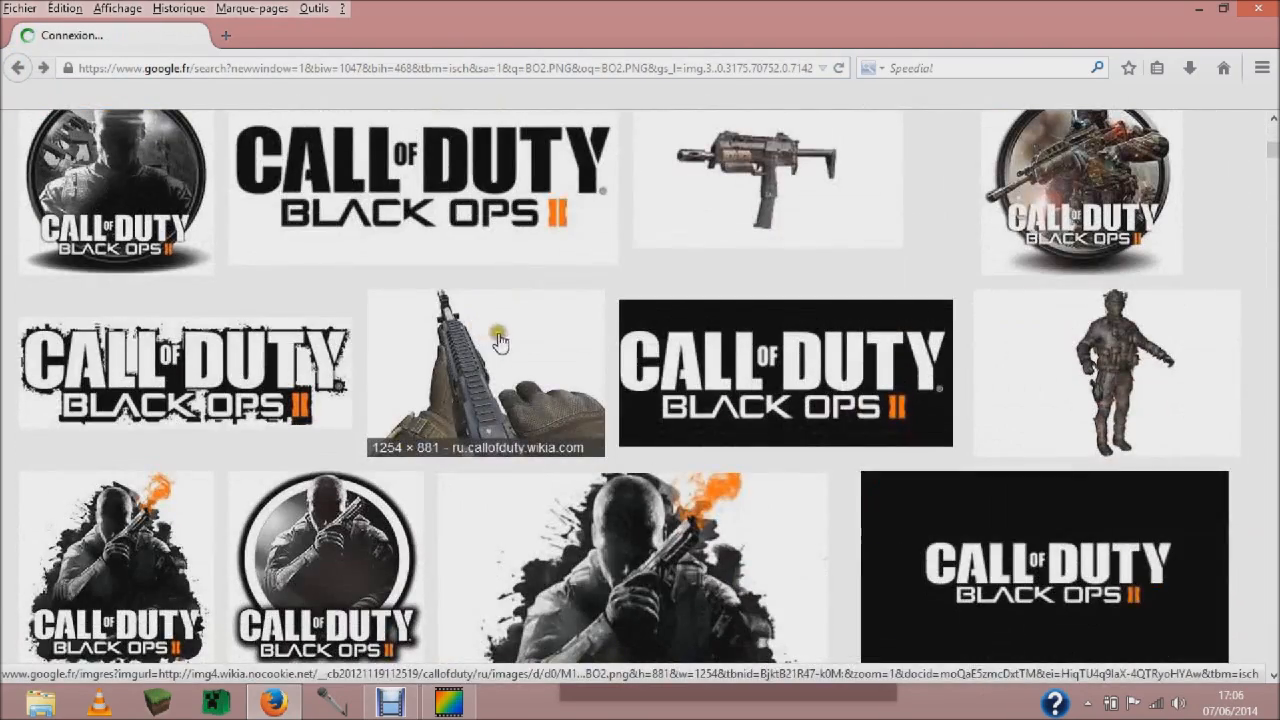
{"action": "scroll", "coordinate": [514, 334], "scroll_direction": "up", "scroll_amount": 7}
- Search Google Images for "esinping.png" to find a team logo picture
{"action": "left_click_drag", "start_coordinate": [278, 147], "coordinate": [91, 148]}
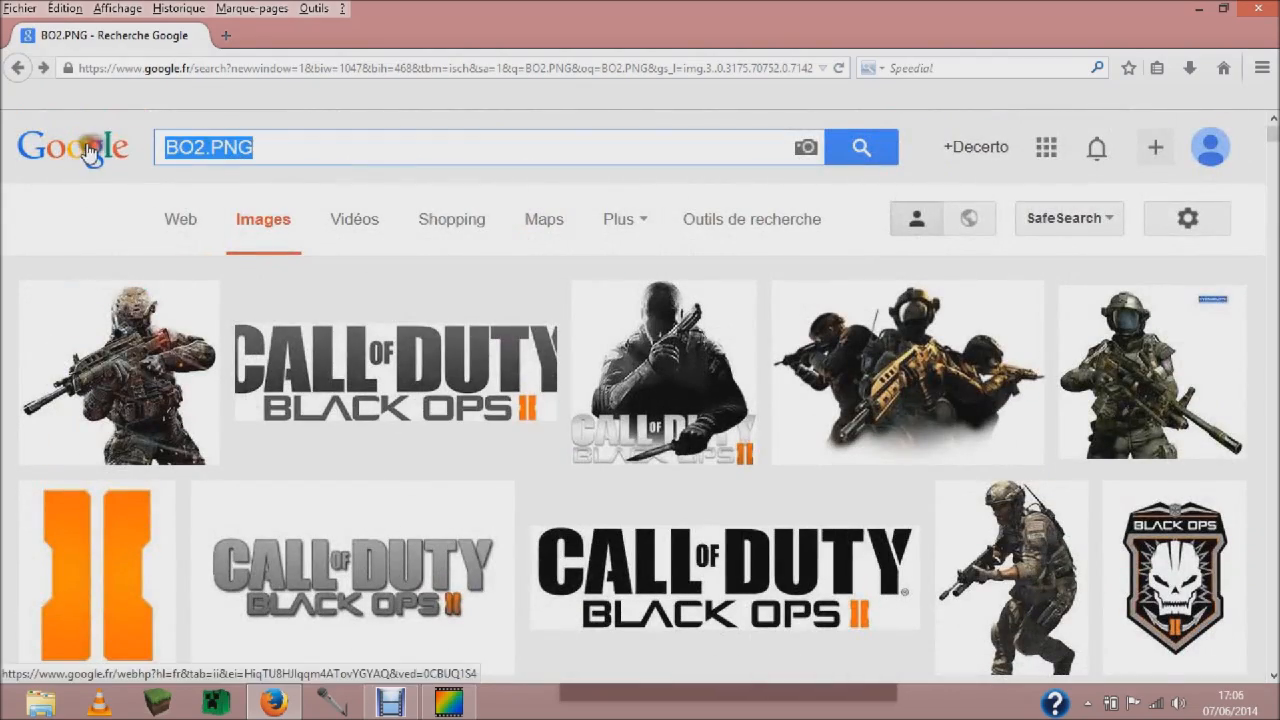
{"action": "type", "text": "esinp"}
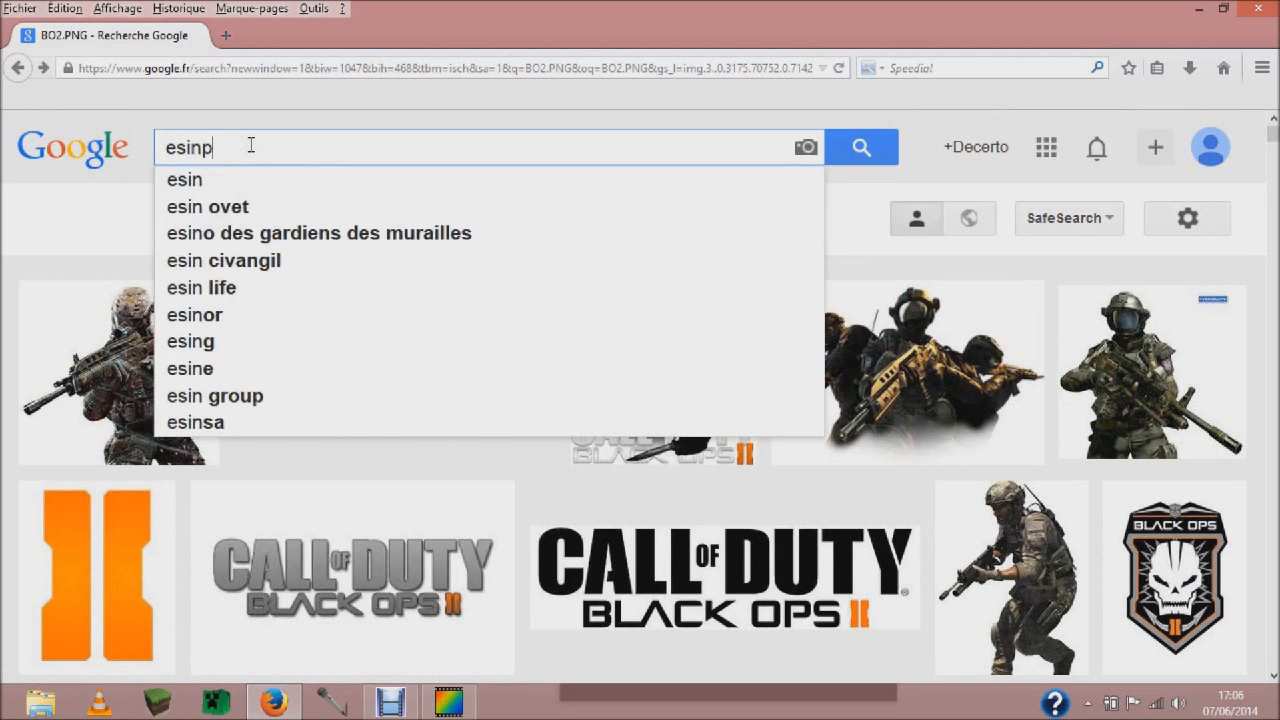
{"action": "type", "text": "ing.png"}
{"action": "key", "text": "Return"}
{"action": "left_click", "coordinate": [678, 338]}
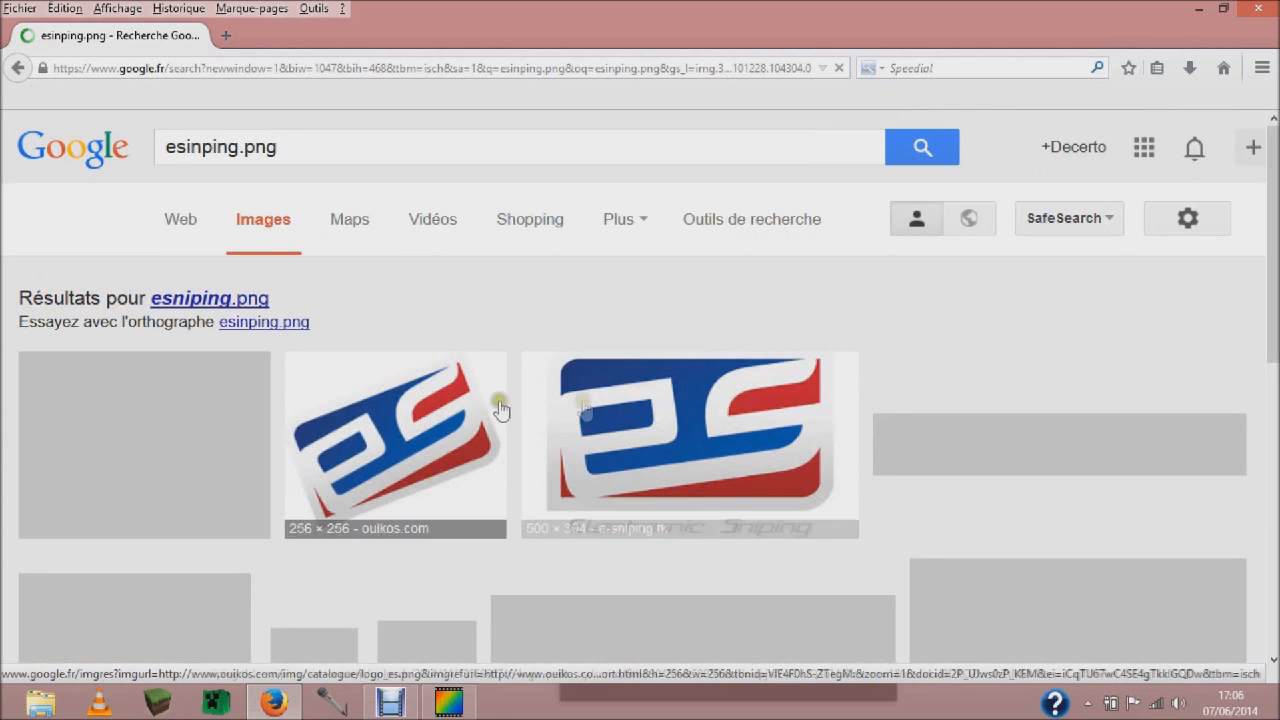
- Open the 500 × 304 Electronic Sniping logo result, switch to PhotoFiltre, and place ES.png on the canvas to the right of the soldier
{"action": "left_click", "coordinate": [660, 410]}
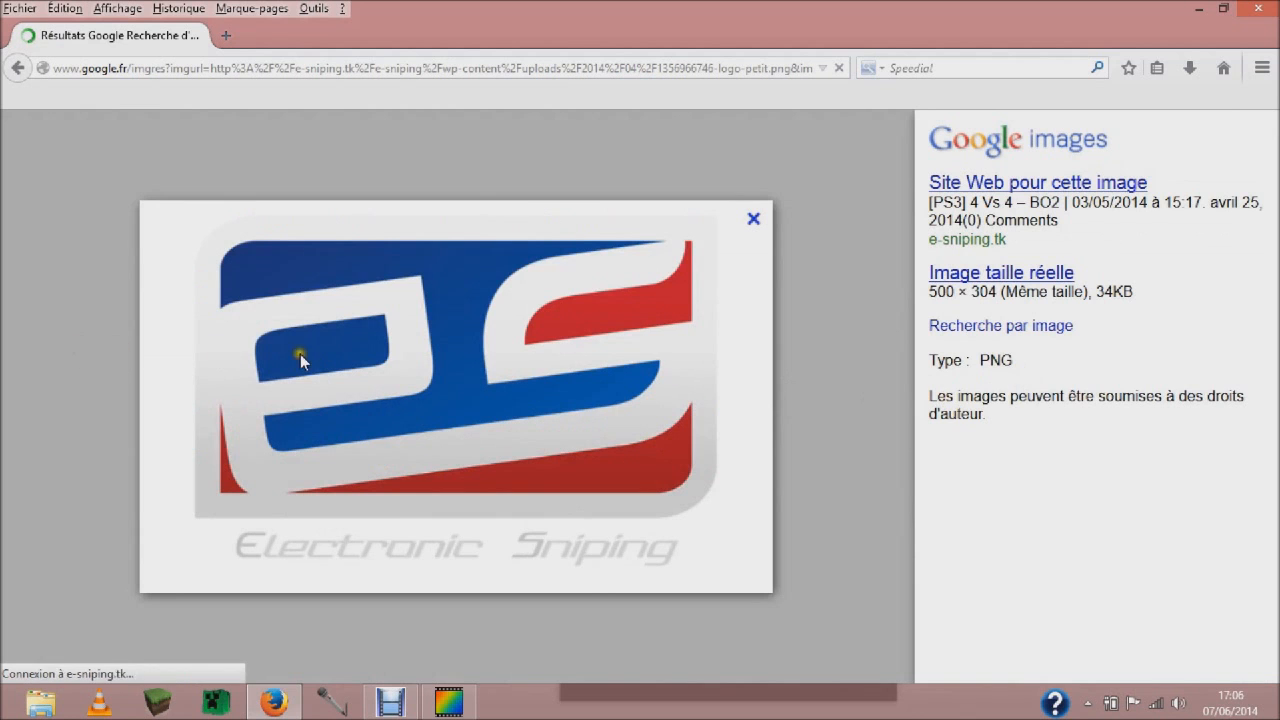
{"action": "left_click", "coordinate": [1198, 8]}
{"action": "left_click_drag", "start_coordinate": [295, 648], "coordinate": [508, 651]}
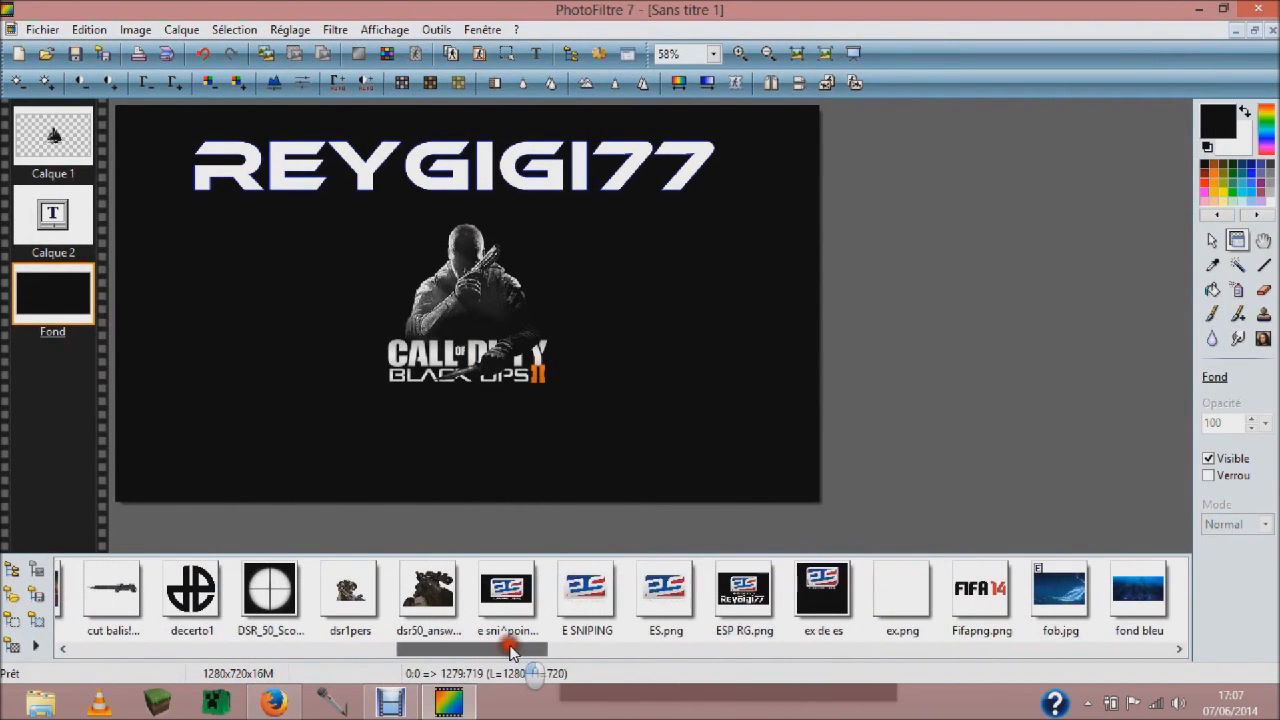
{"action": "left_click_drag", "start_coordinate": [690, 590], "coordinate": [640, 282]}
{"action": "right_click", "coordinate": [550, 289]}
{"action": "left_click_drag", "start_coordinate": [100, 292], "coordinate": [53, 140]}
{"action": "left_click_drag", "start_coordinate": [408, 281], "coordinate": [655, 283]}
- Resize the Electronic Sniping logo proportionally to about 323 × 196 pixels and keep it to the right of the soldier
{"action": "right_click", "coordinate": [622, 284]}
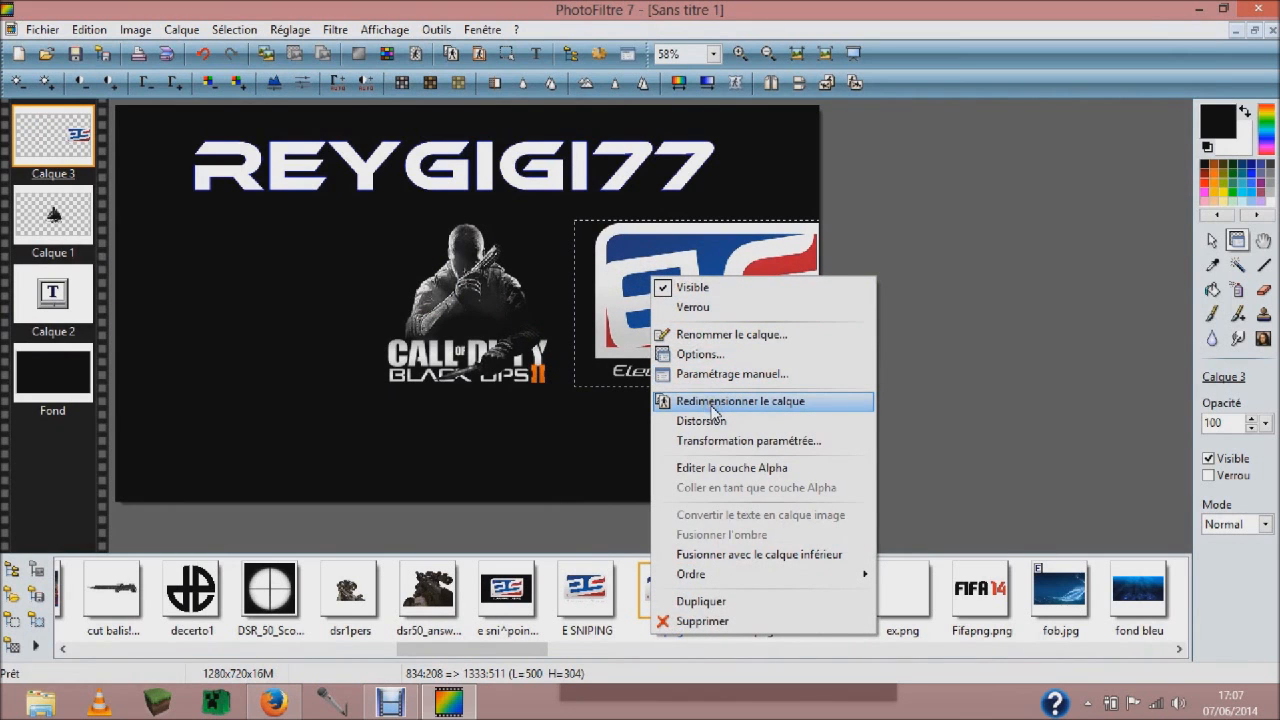
{"action": "left_click", "coordinate": [712, 401]}
{"action": "left_click_drag", "start_coordinate": [782, 299], "coordinate": [697, 310]}
{"action": "left_click_drag", "start_coordinate": [770, 233], "coordinate": [694, 297]}
{"action": "left_click_drag", "start_coordinate": [615, 385], "coordinate": [713, 339]}
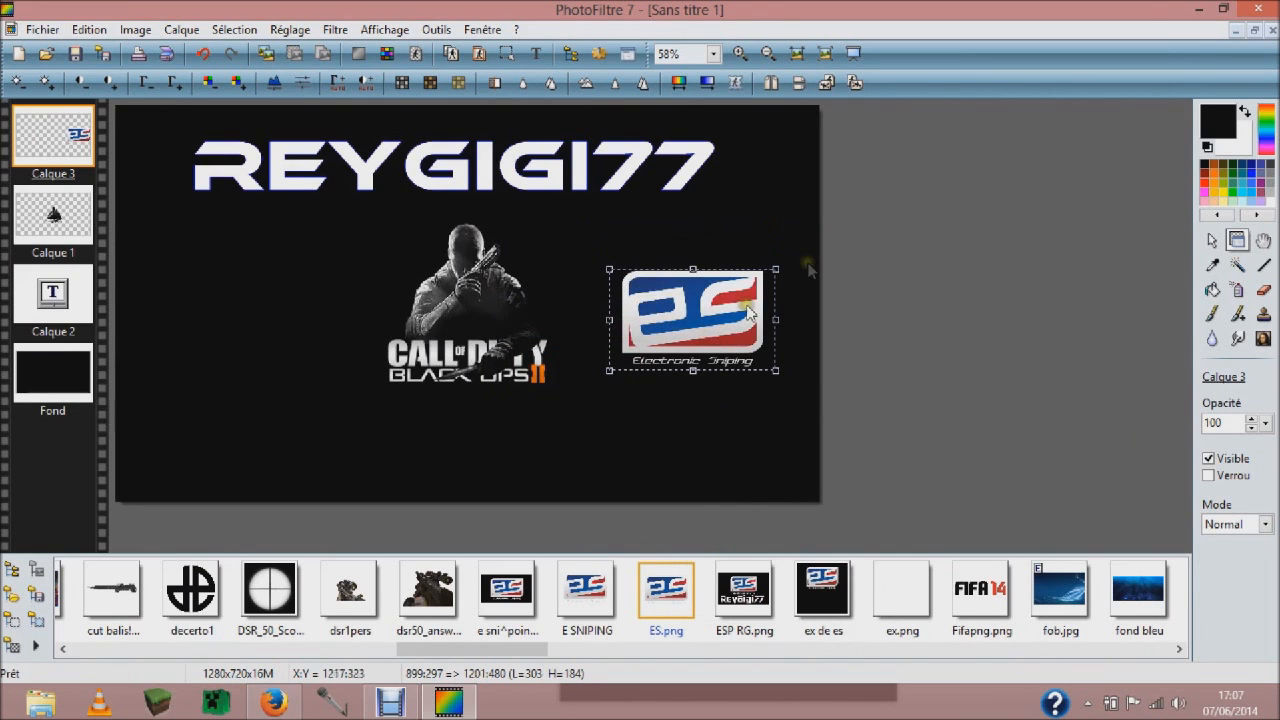
{"action": "left_click_drag", "start_coordinate": [776, 269], "coordinate": [788, 248]}
{"action": "left_click_drag", "start_coordinate": [720, 311], "coordinate": [708, 310]}
{"action": "right_click", "coordinate": [706, 308]}
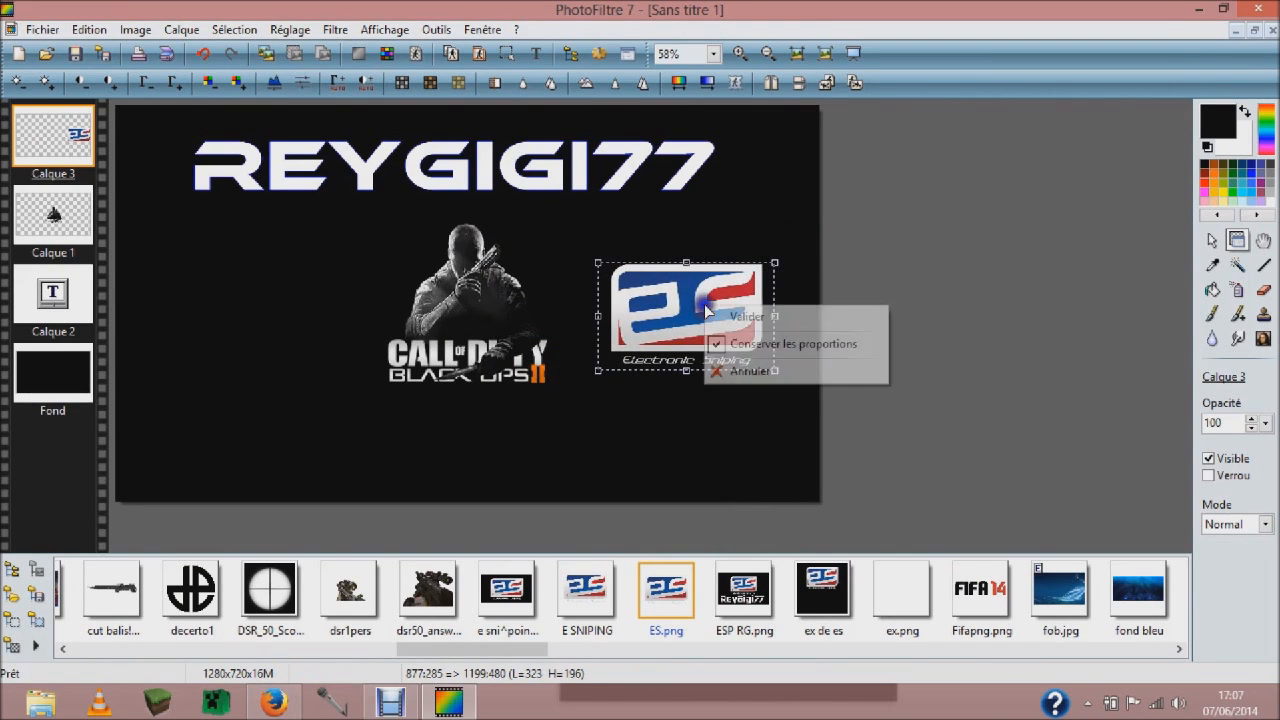
{"action": "left_click", "coordinate": [745, 316]}
- Add a second copy of ES.png, resize it to about 316 × 192 pixels, and place it to the left of the soldier
{"action": "left_click_drag", "start_coordinate": [688, 601], "coordinate": [260, 318]}
{"action": "right_click", "coordinate": [362, 276]}
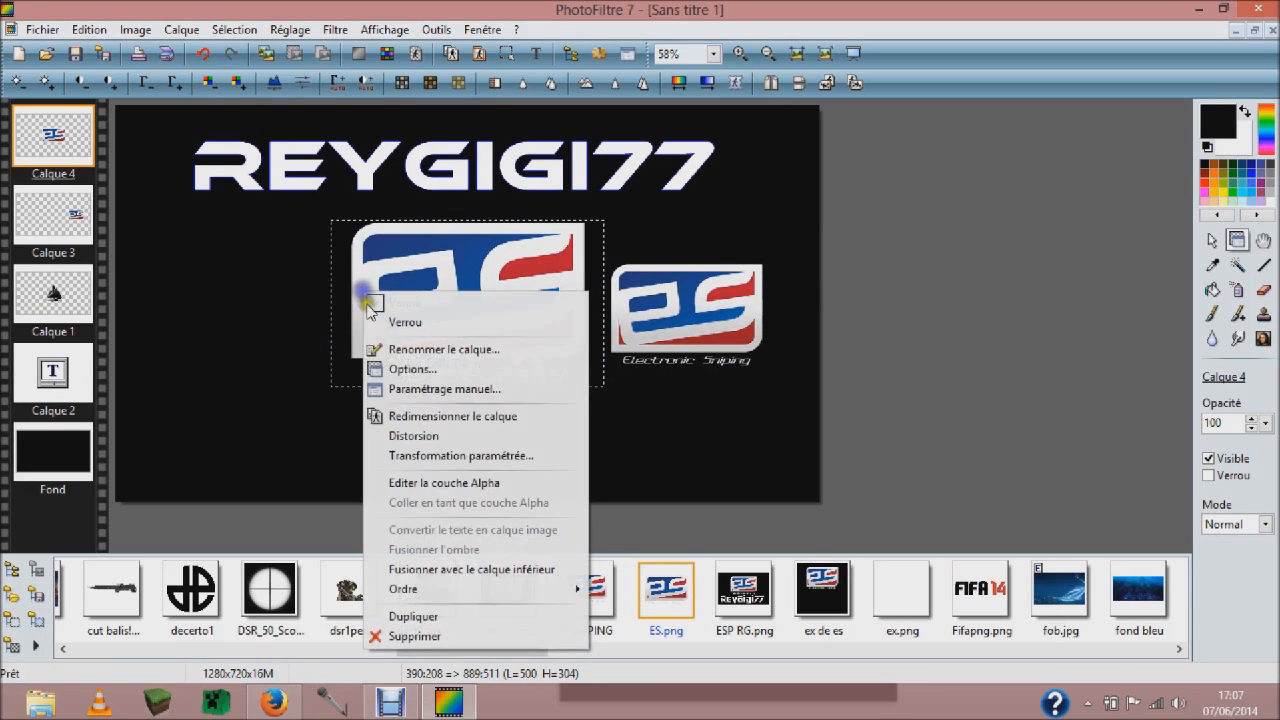
{"action": "left_click", "coordinate": [455, 414]}
{"action": "left_click_drag", "start_coordinate": [607, 220], "coordinate": [514, 276]}
{"action": "left_click_drag", "start_coordinate": [430, 330], "coordinate": [228, 322]}
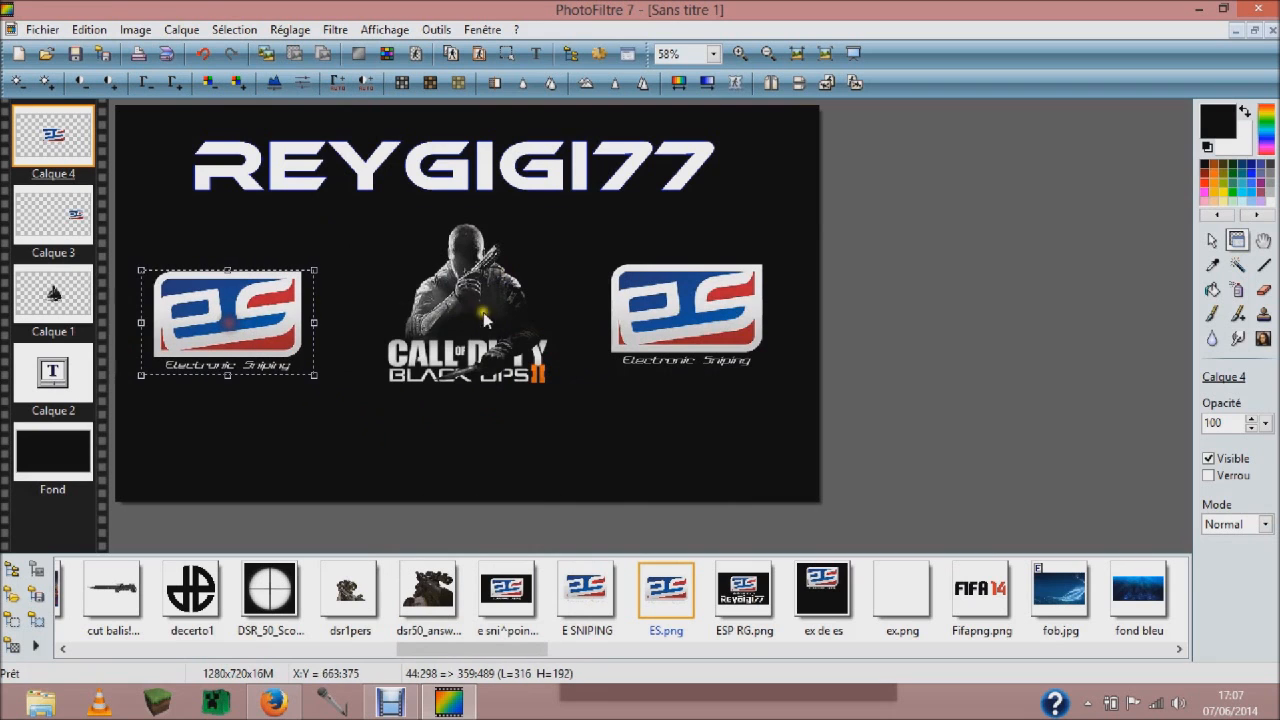
{"action": "right_click", "coordinate": [275, 316]}
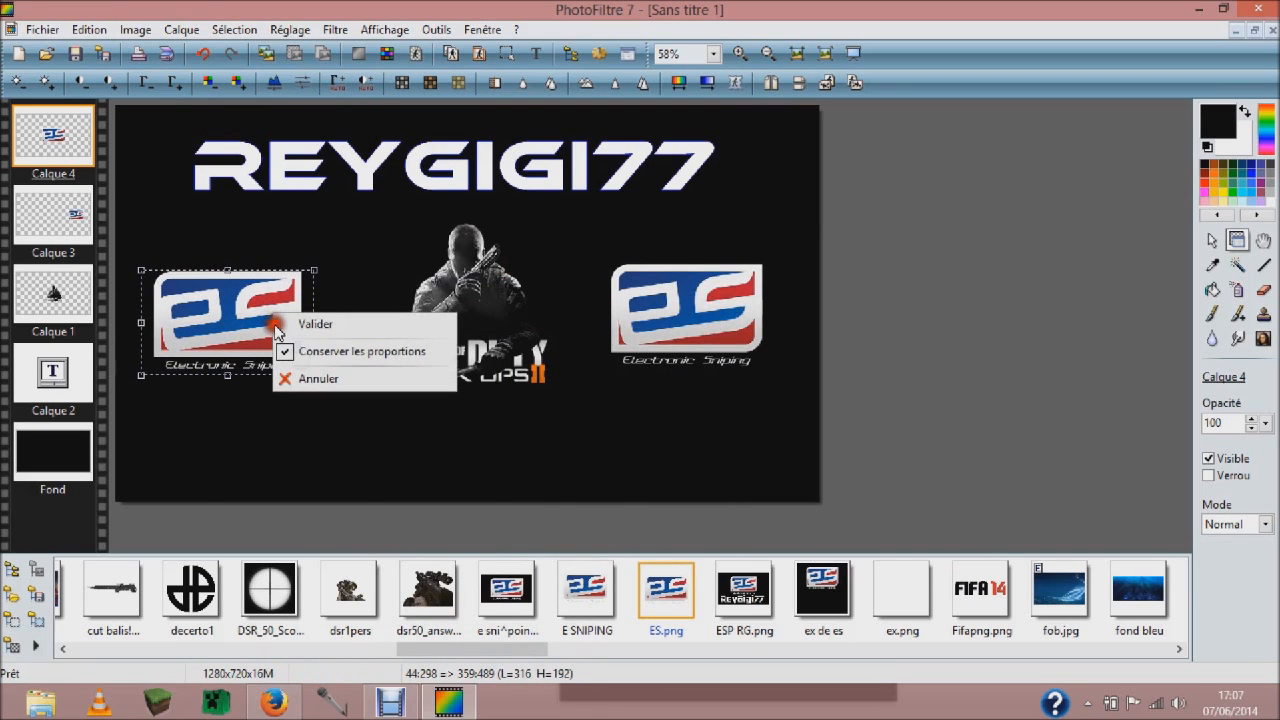
{"action": "left_click", "coordinate": [300, 324]}
- Apply manual settings to the left logo with its 316 × 192 pixel size and reposition it beside the soldier
{"action": "right_click", "coordinate": [241, 327]}
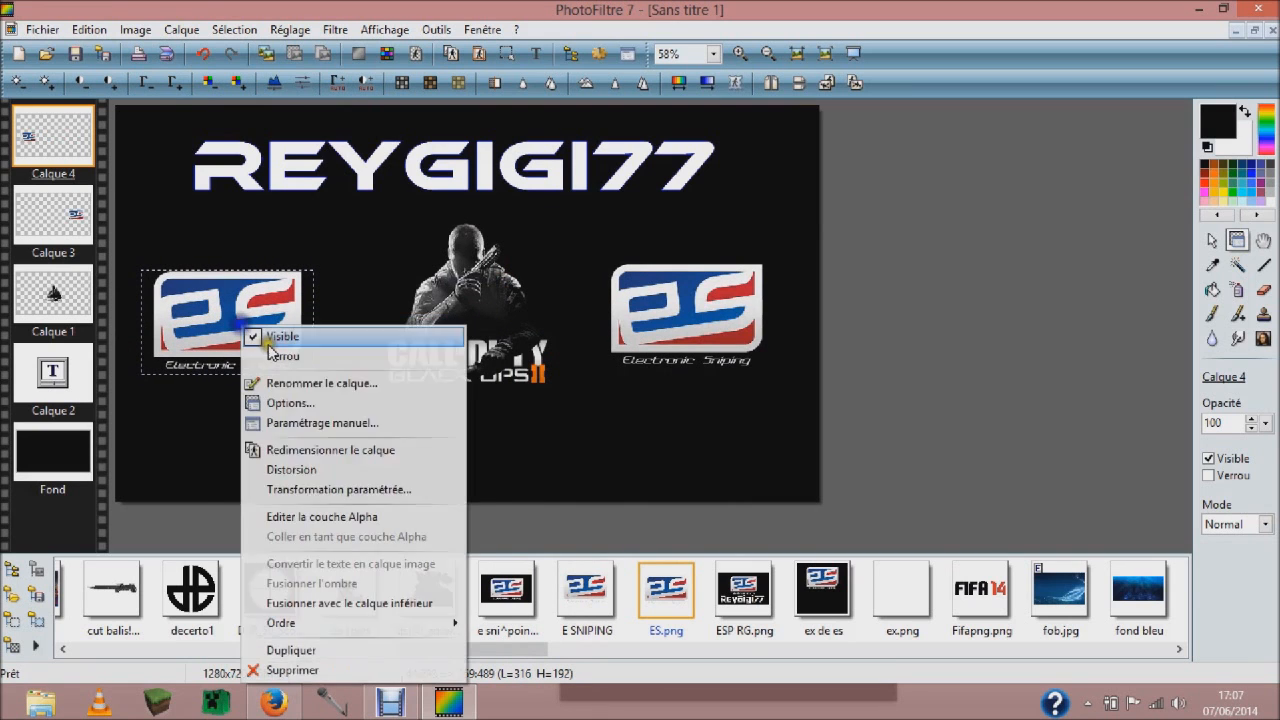
{"action": "left_click", "coordinate": [287, 427]}
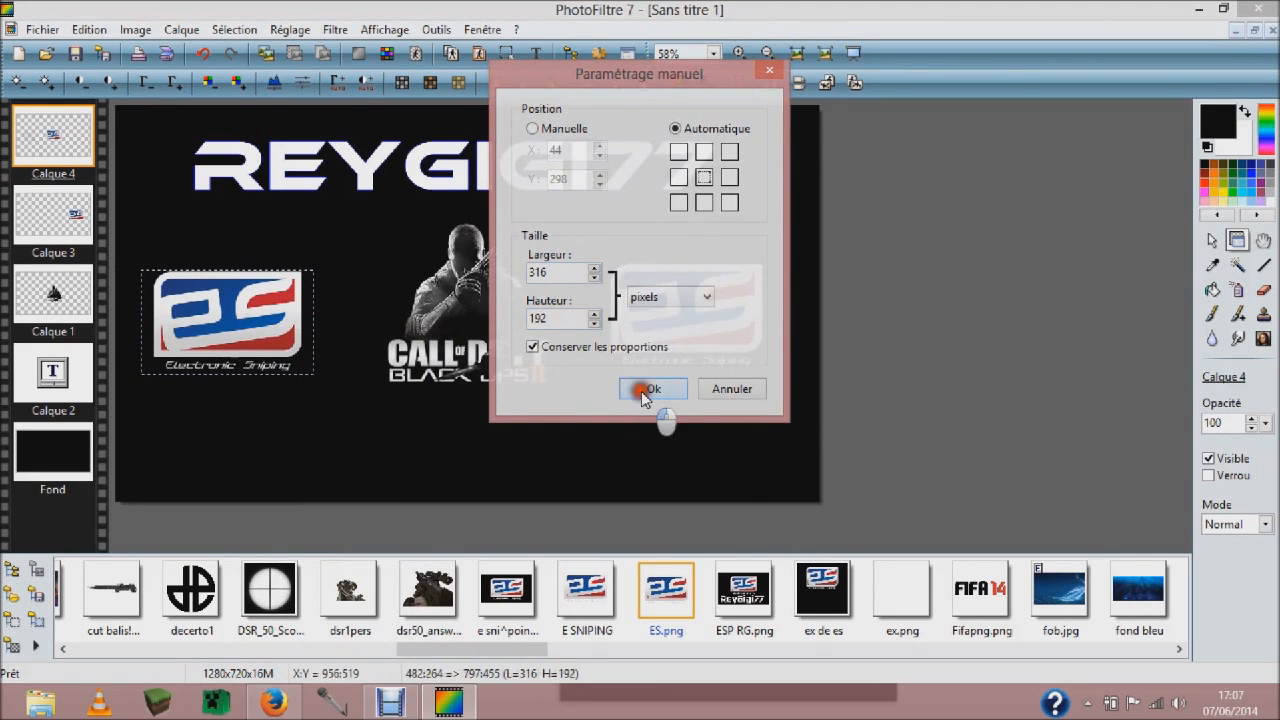
{"action": "left_click", "coordinate": [645, 389]}
{"action": "left_click_drag", "start_coordinate": [475, 312], "coordinate": [240, 330]}
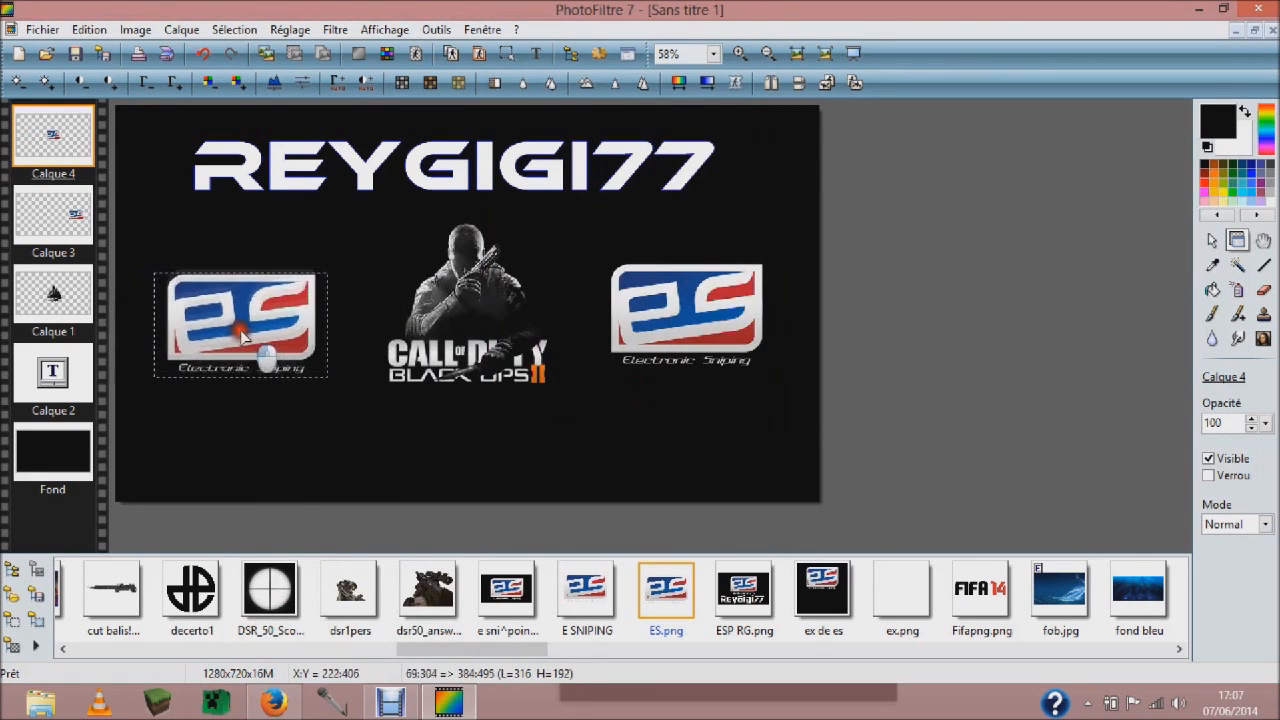
- Resize the right logo through its manual settings to match the left one, and move it back to the right of the soldier
{"action": "left_click", "coordinate": [662, 314]}
{"action": "right_click", "coordinate": [665, 318]}
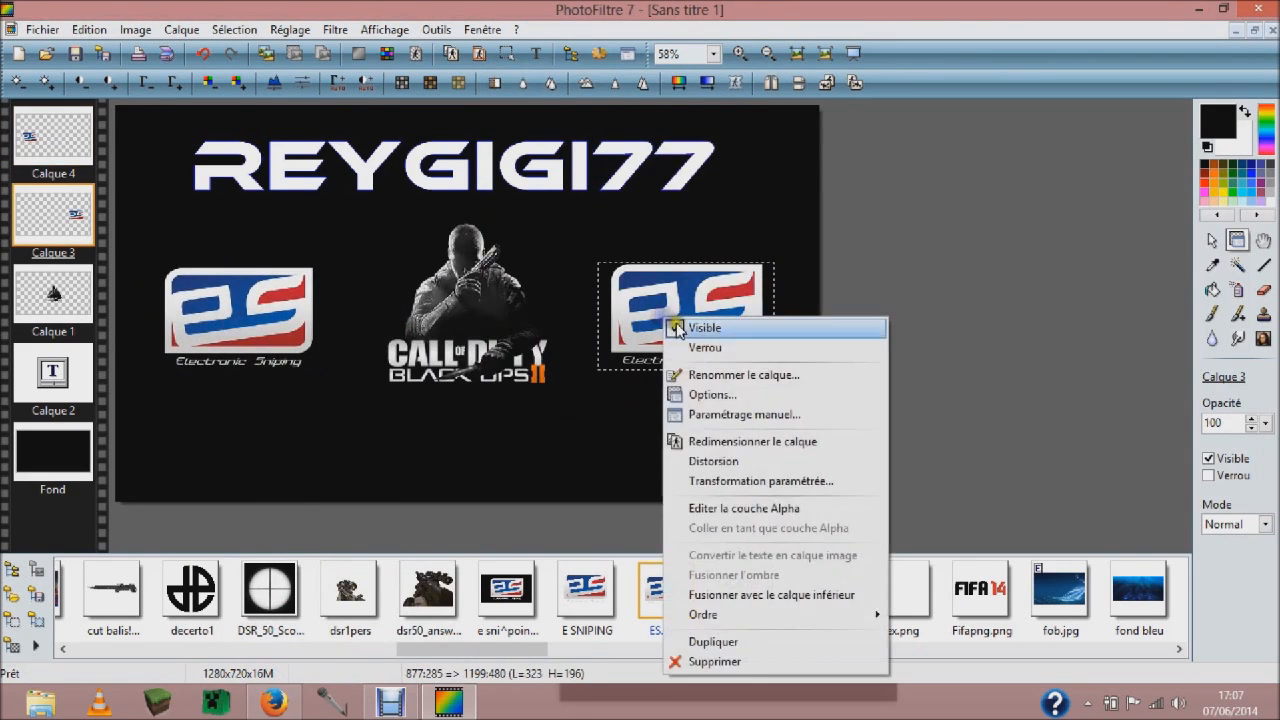
{"action": "left_click", "coordinate": [690, 413]}
{"action": "double_click", "coordinate": [530, 270]}
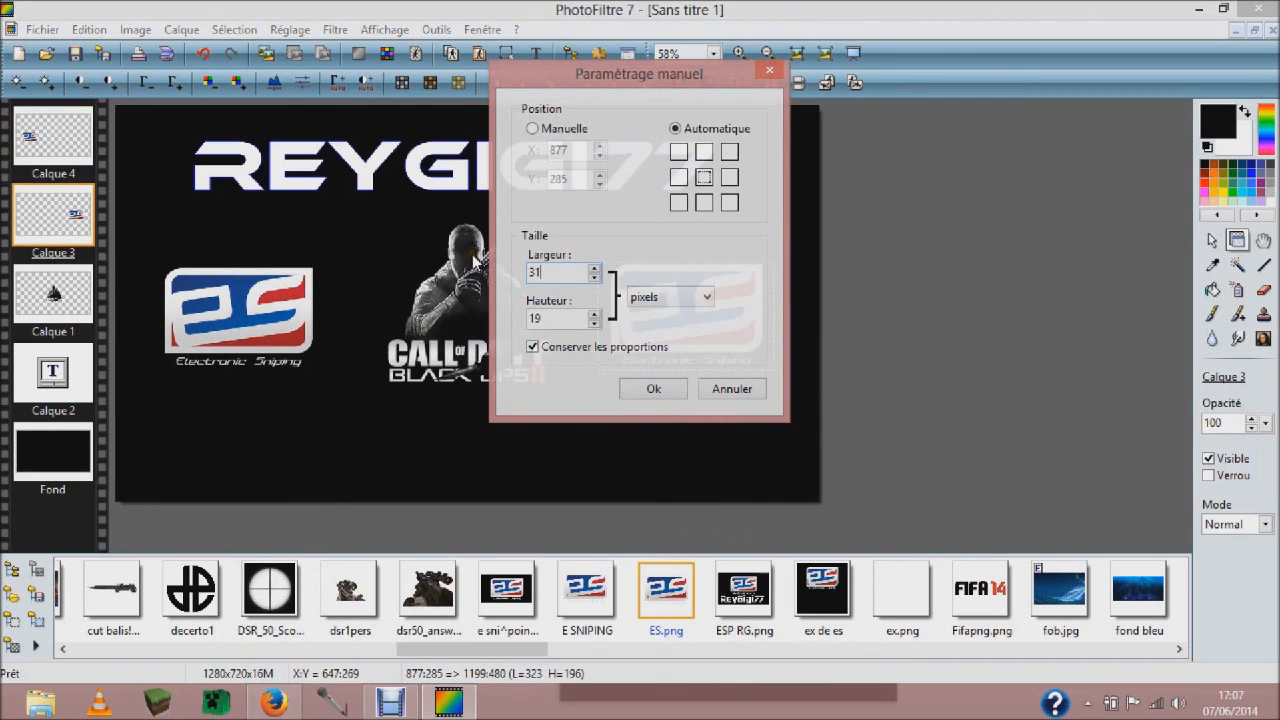
{"action": "left_click", "coordinate": [534, 349]}
{"action": "left_click", "coordinate": [654, 389]}
{"action": "left_click_drag", "start_coordinate": [472, 295], "coordinate": [707, 313]}
{"action": "left_click", "coordinate": [672, 394]}
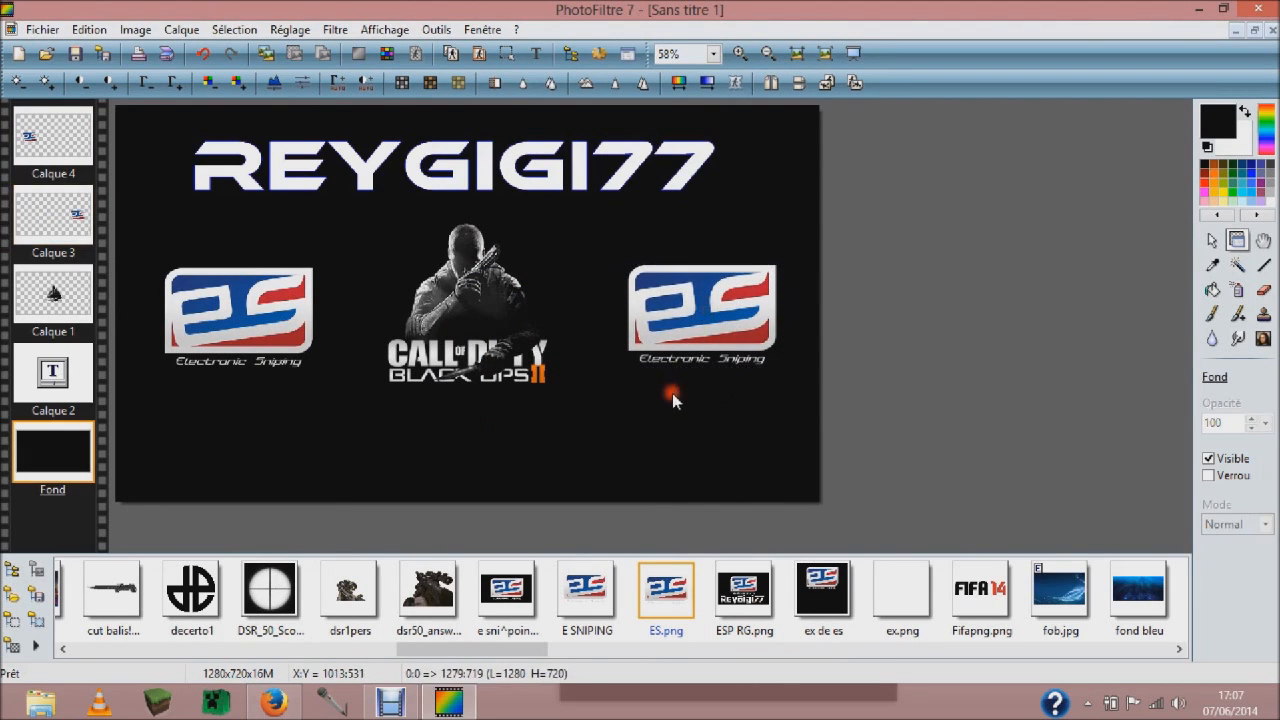
{"action": "left_click_drag", "start_coordinate": [523, 648], "coordinate": [1138, 652]}
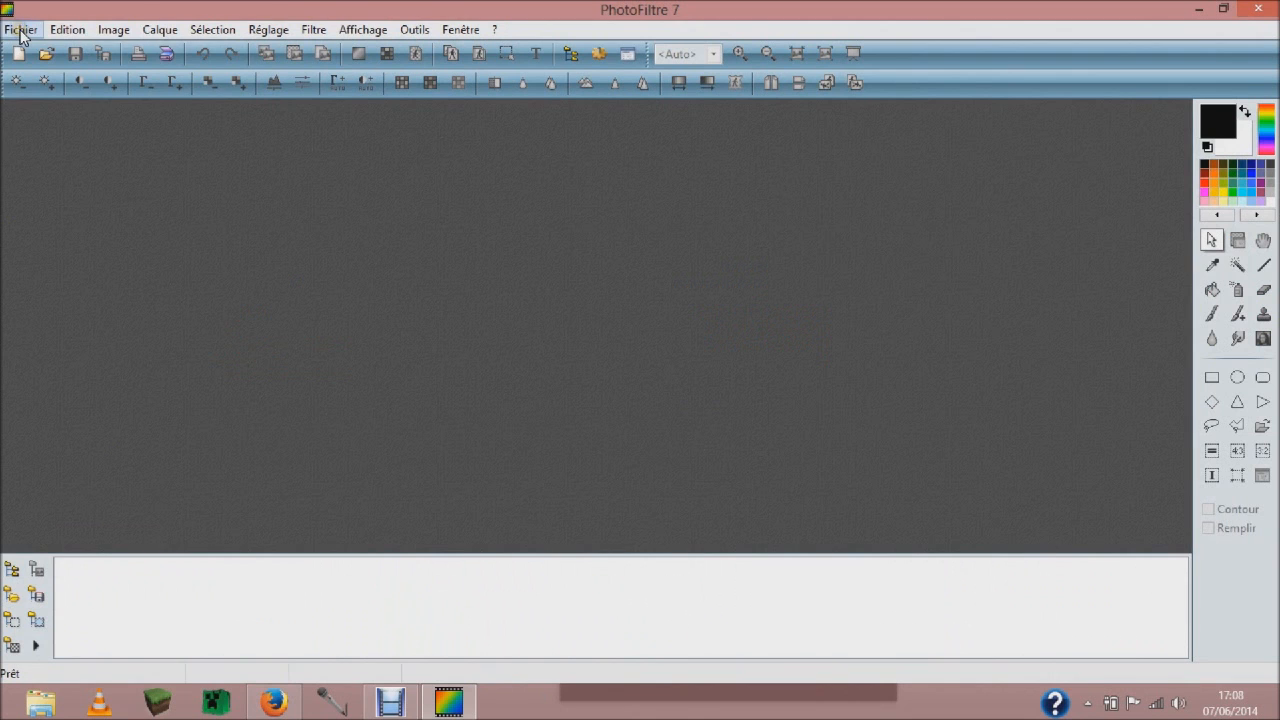
- Create a new image 250 pixels wide and 250 pixels high, and maximise its window
{"action": "left_click", "coordinate": [20, 34]}
{"action": "left_click", "coordinate": [82, 50]}
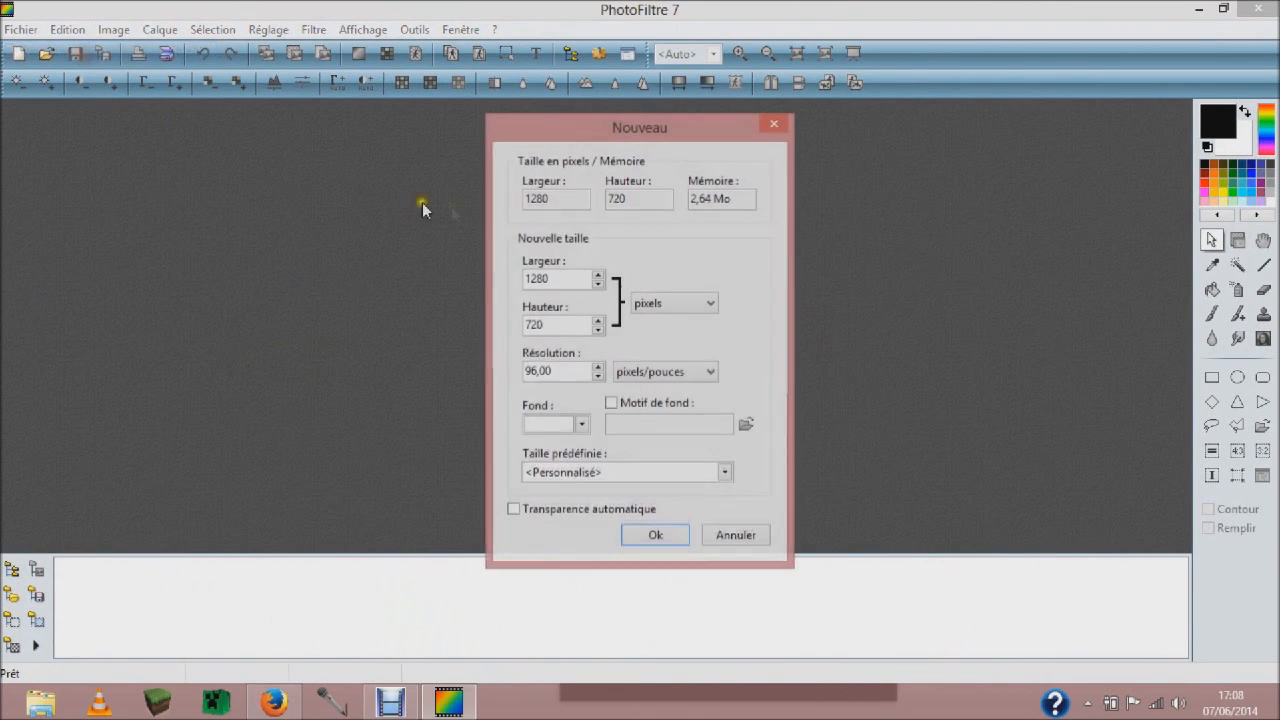
{"action": "double_click", "coordinate": [558, 279]}
{"action": "type", "text": "250"}
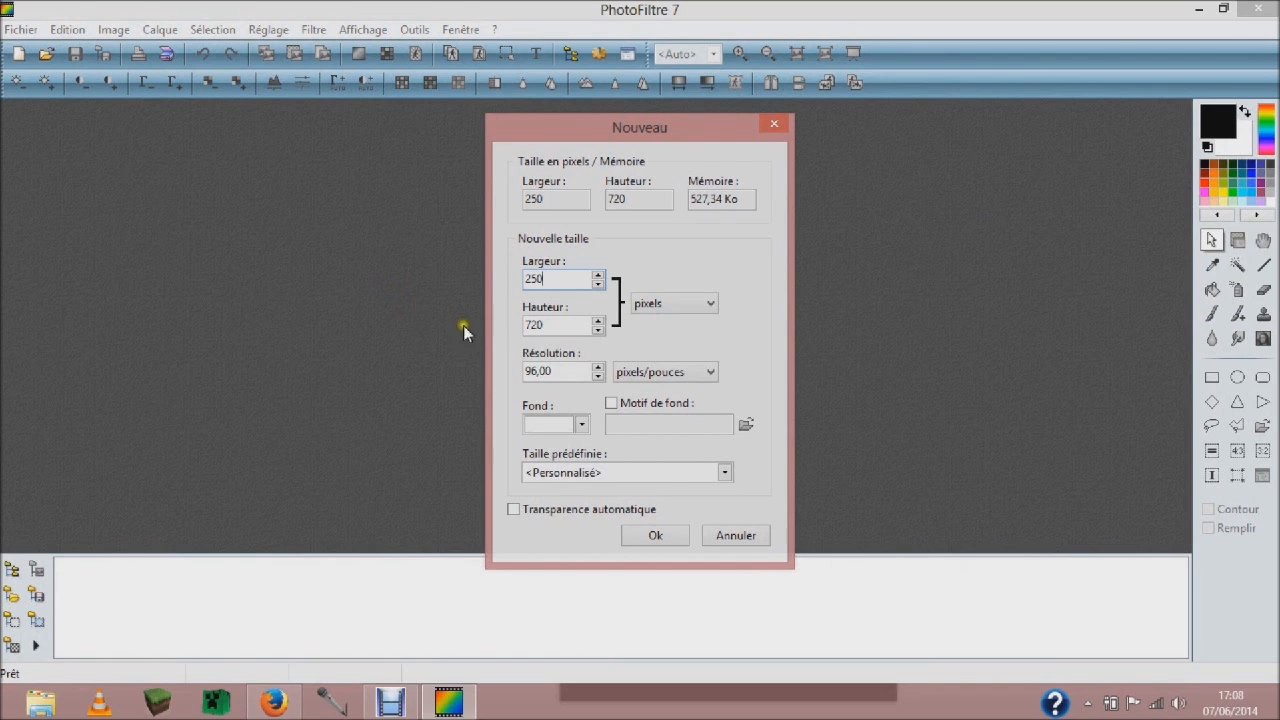
{"action": "double_click", "coordinate": [562, 325]}
{"action": "type", "text": "250"}
{"action": "left_click", "coordinate": [655, 535]}
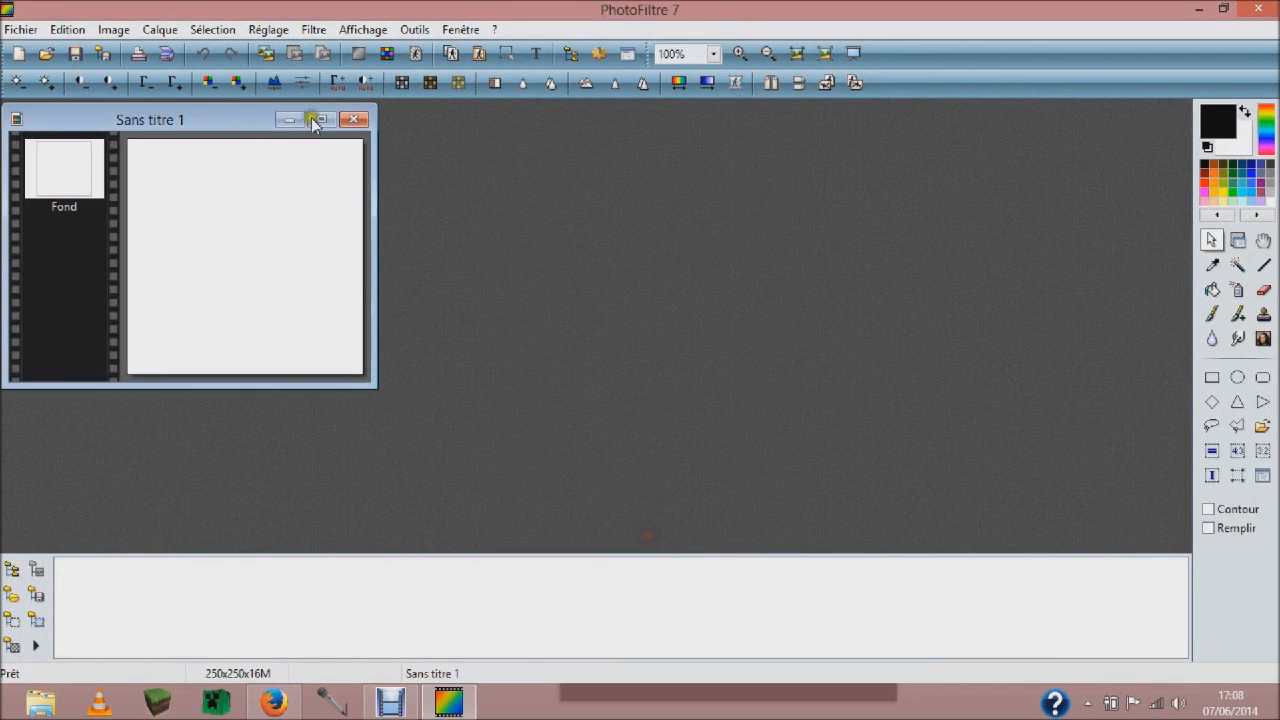
{"action": "left_click", "coordinate": [322, 120]}
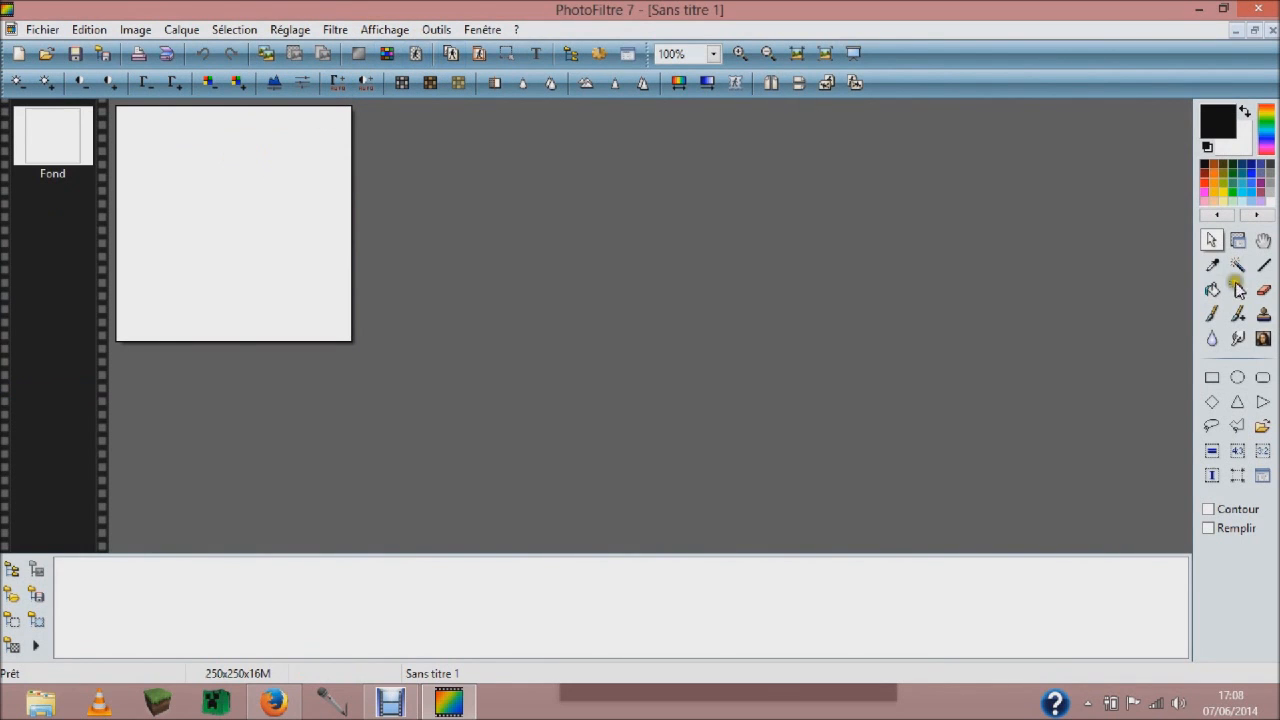
- Make an elliptical selection of about 221 × 204 pixels on the canvas and fill it with solid blue, without an outline
{"action": "left_click_drag", "start_coordinate": [140, 133], "coordinate": [337, 317]}
{"action": "left_click", "coordinate": [253, 241]}
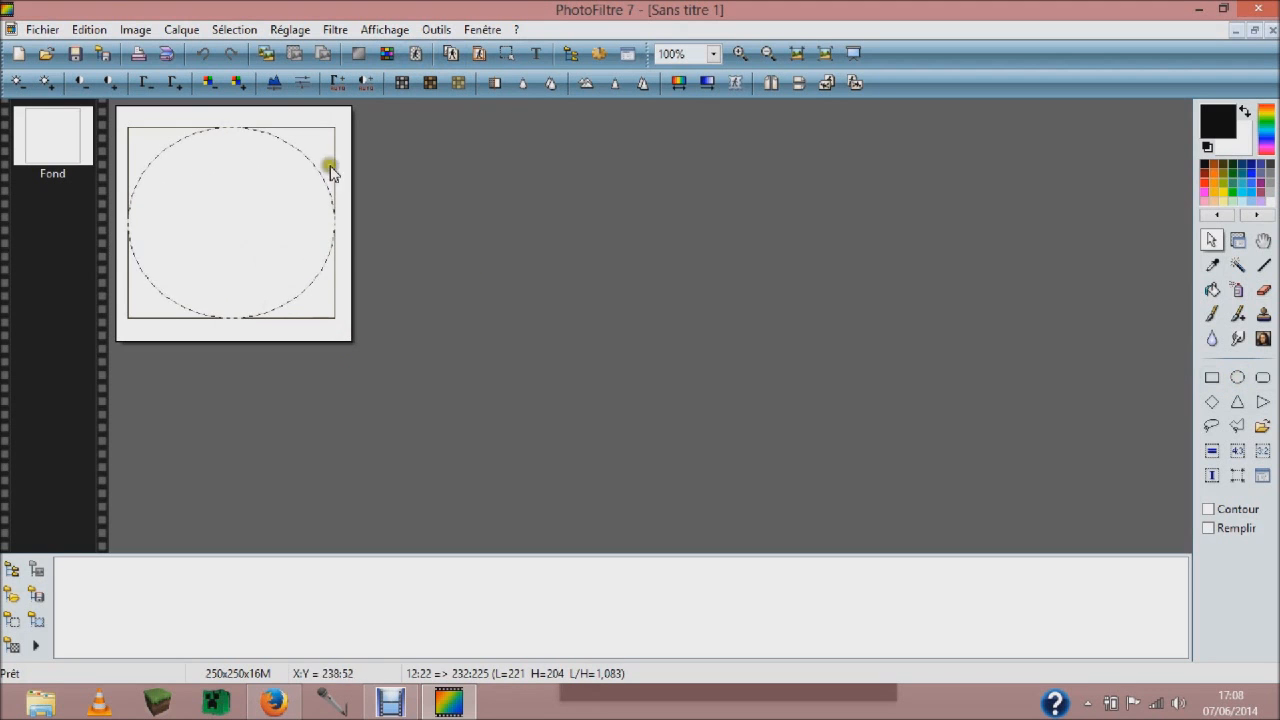
{"action": "right_click", "coordinate": [250, 223]}
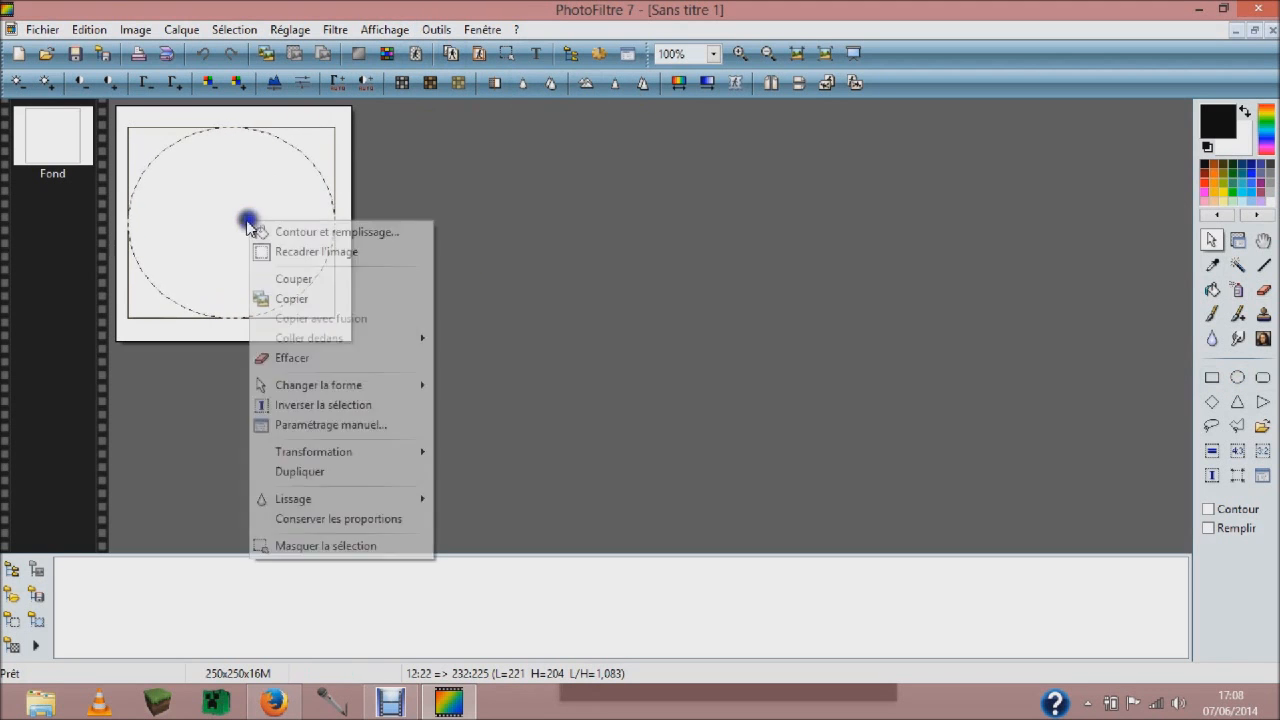
{"action": "left_click", "coordinate": [272, 233]}
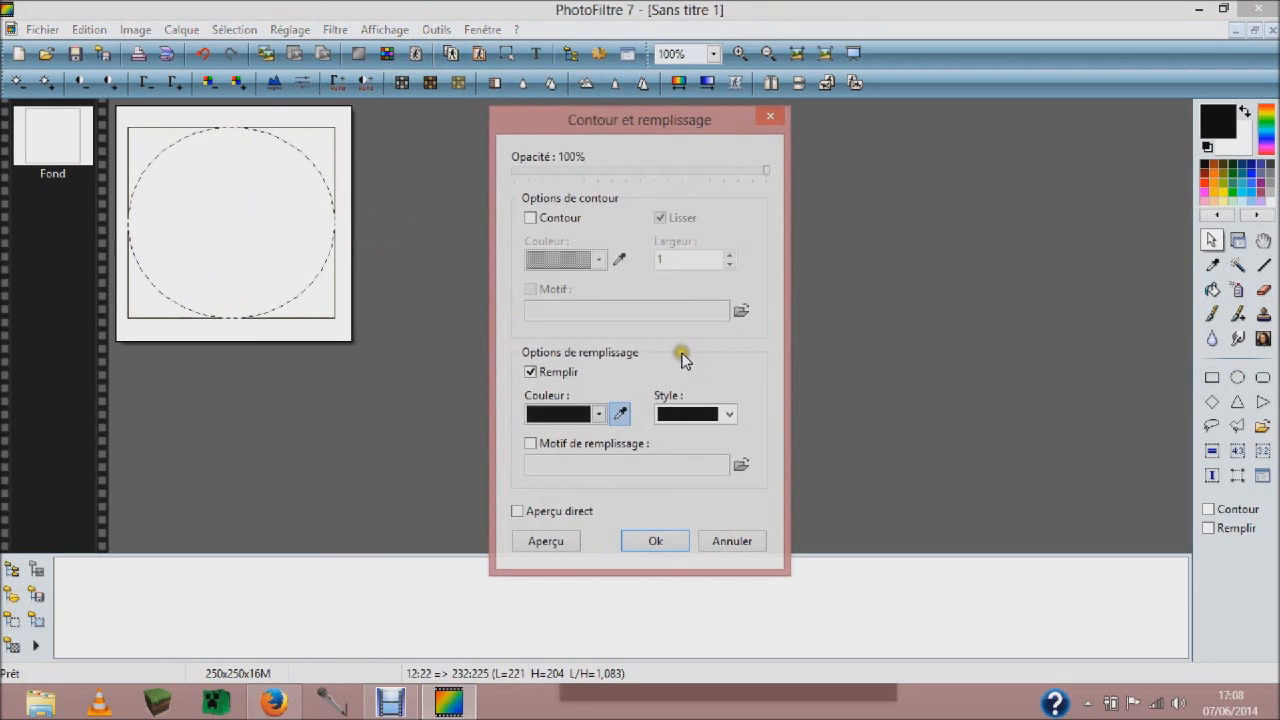
{"action": "left_click", "coordinate": [531, 372]}
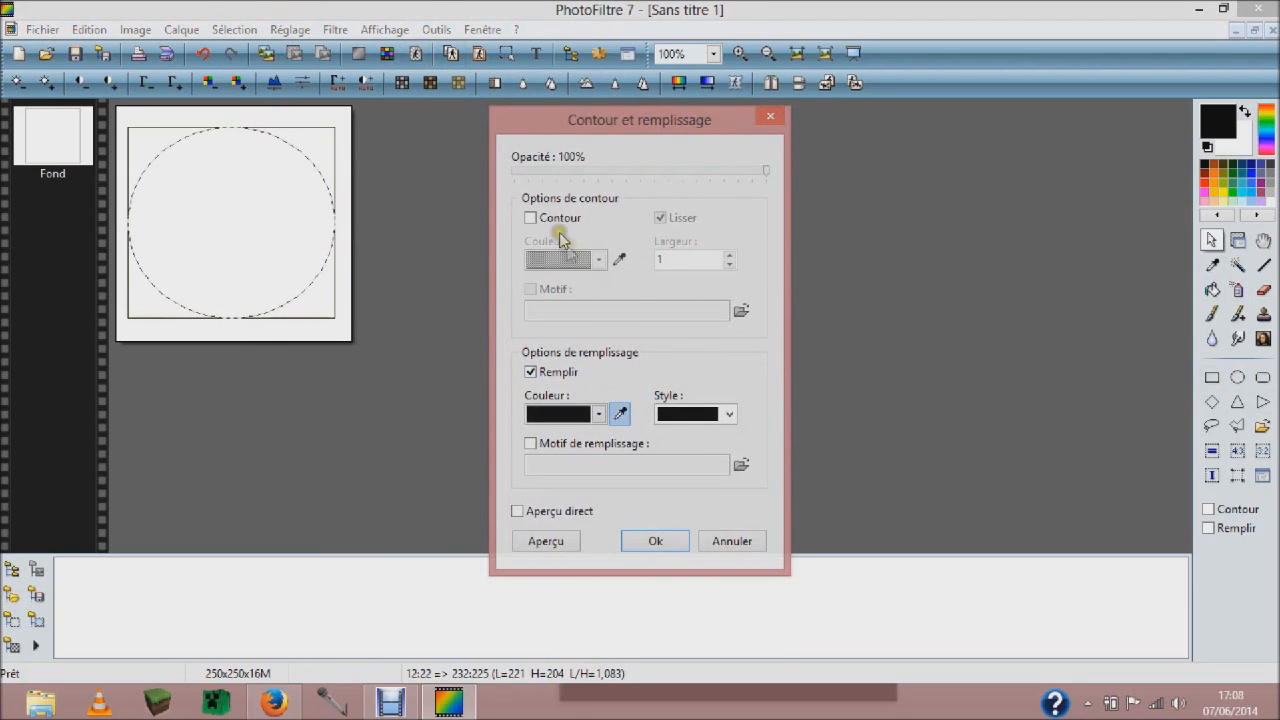
{"action": "left_click", "coordinate": [531, 218]}
{"action": "left_click", "coordinate": [531, 218]}
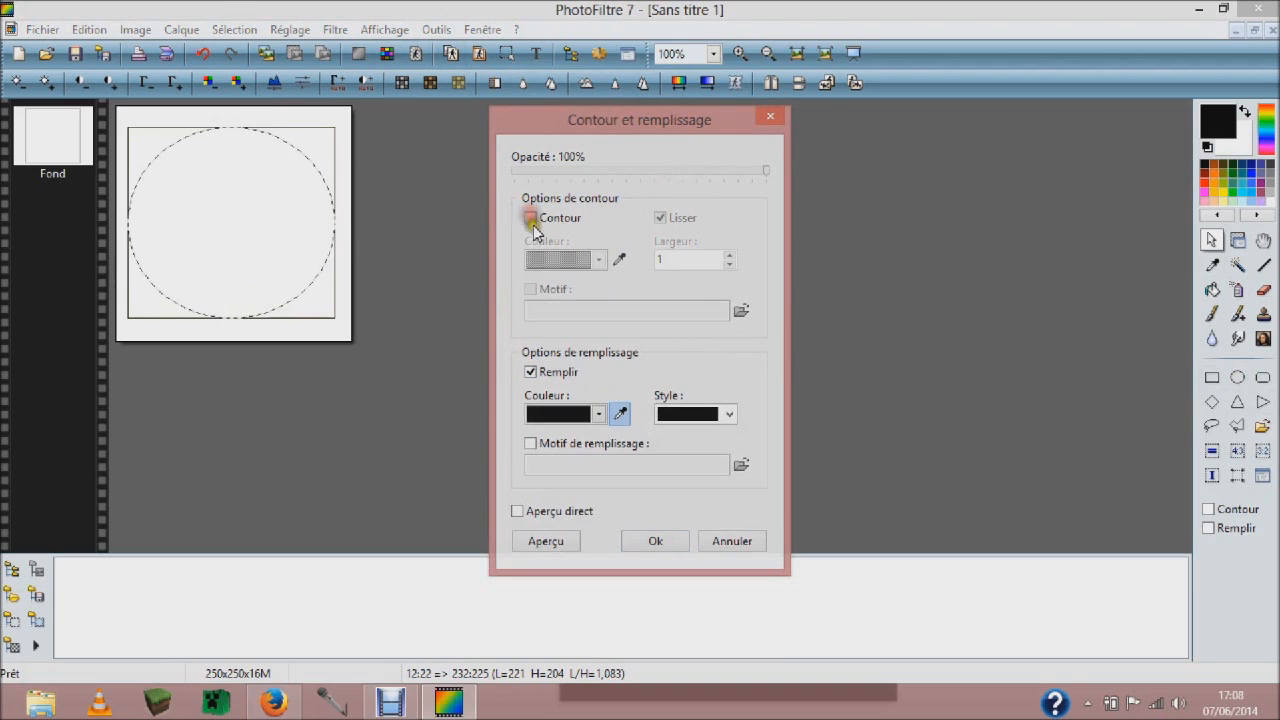
{"action": "left_click", "coordinate": [600, 414]}
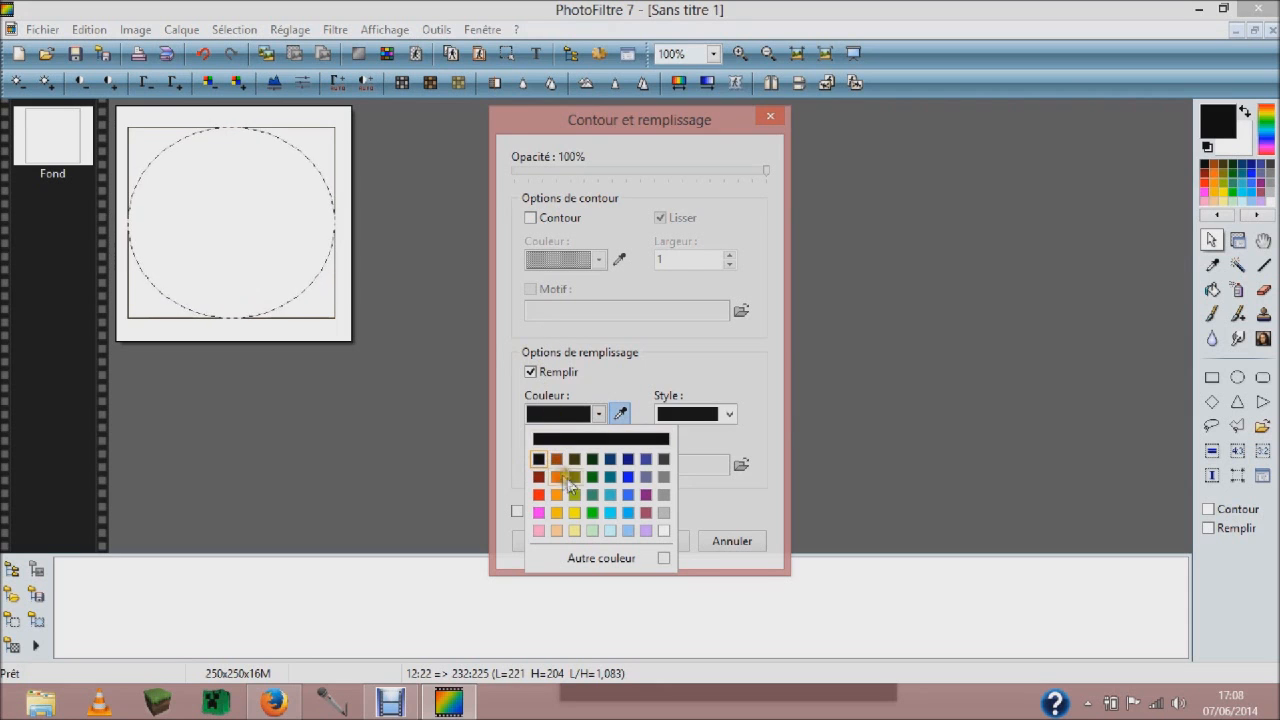
{"action": "left_click", "coordinate": [628, 476]}
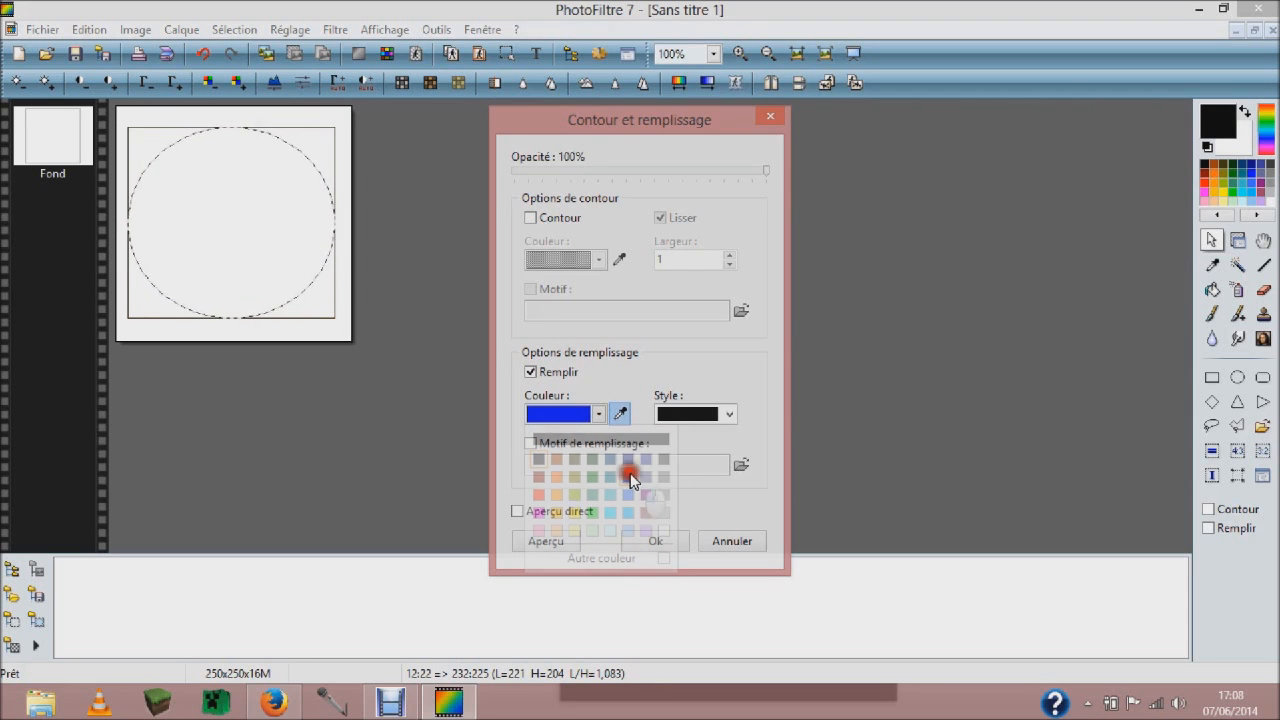
{"action": "left_click", "coordinate": [706, 415]}
{"action": "left_click", "coordinate": [706, 432]}
{"action": "left_click", "coordinate": [672, 541]}
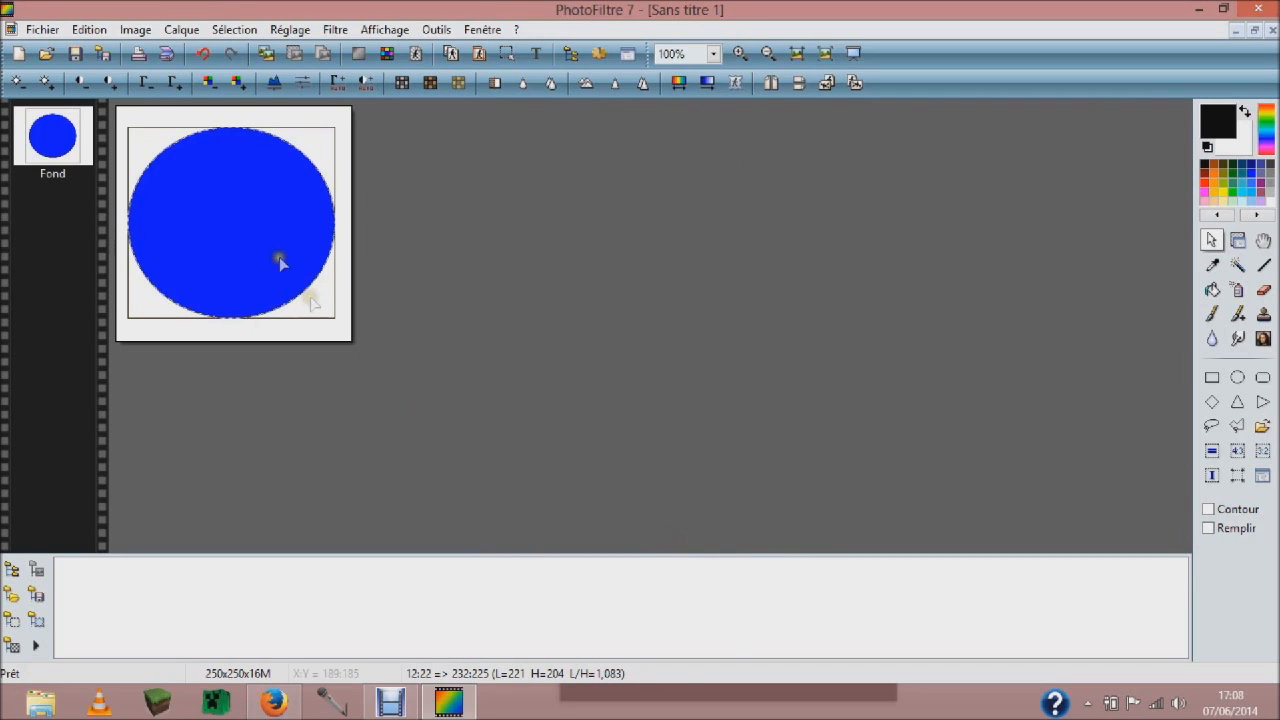
- Apply the Contour progressif filter to the blue ellipse in black with thickness 20 and style Aucun, and clear the selection
{"action": "left_click", "coordinate": [333, 31]}
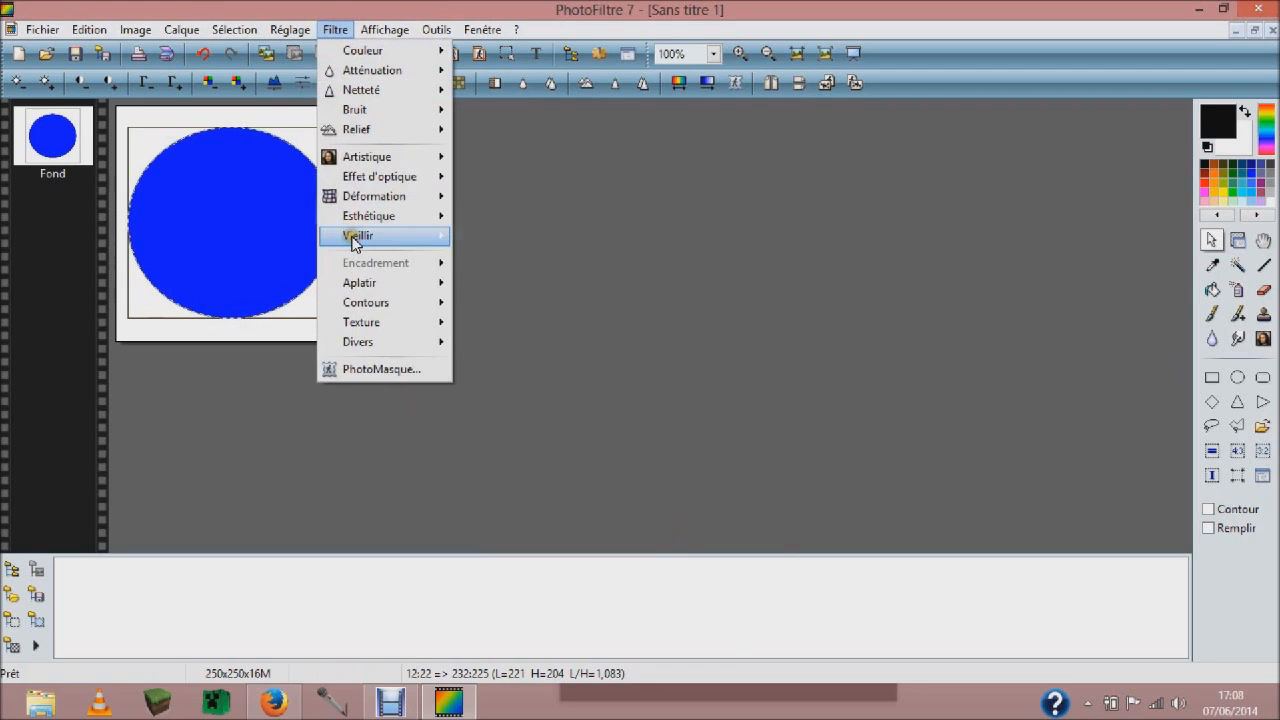
{"action": "mouse_move", "coordinate": [357, 222]}
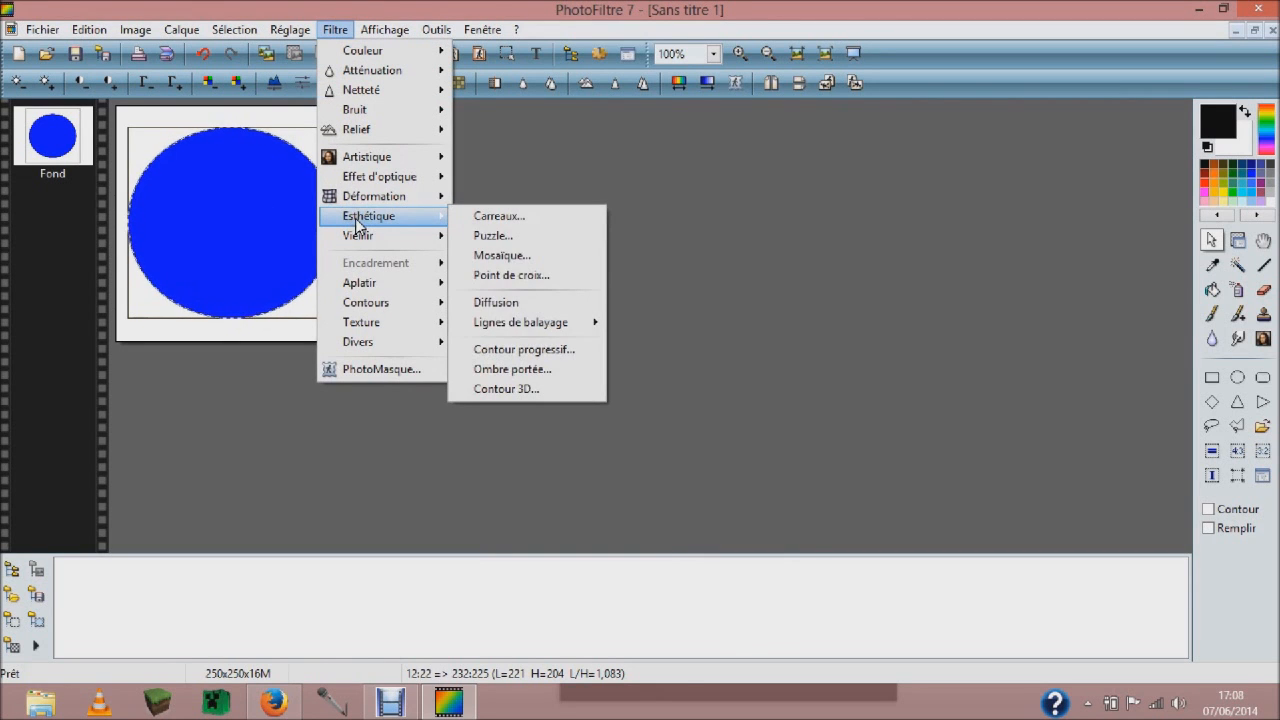
{"action": "left_click", "coordinate": [490, 349]}
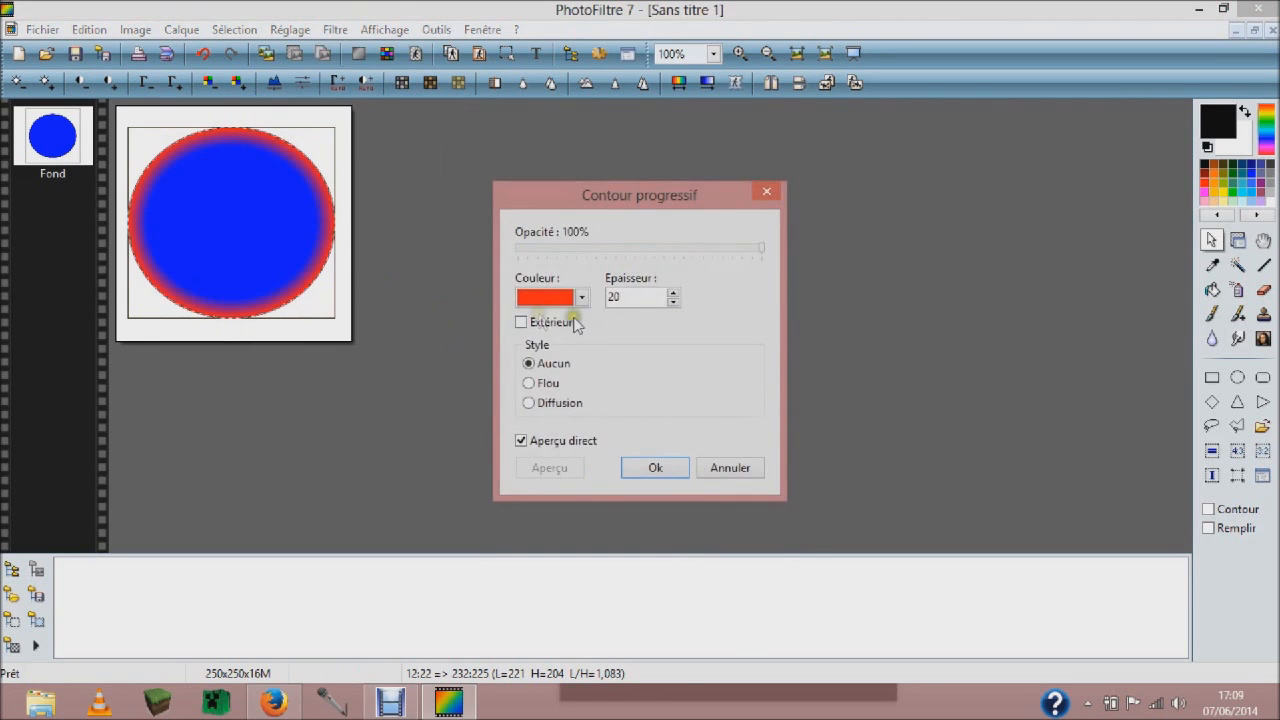
{"action": "left_click", "coordinate": [577, 296]}
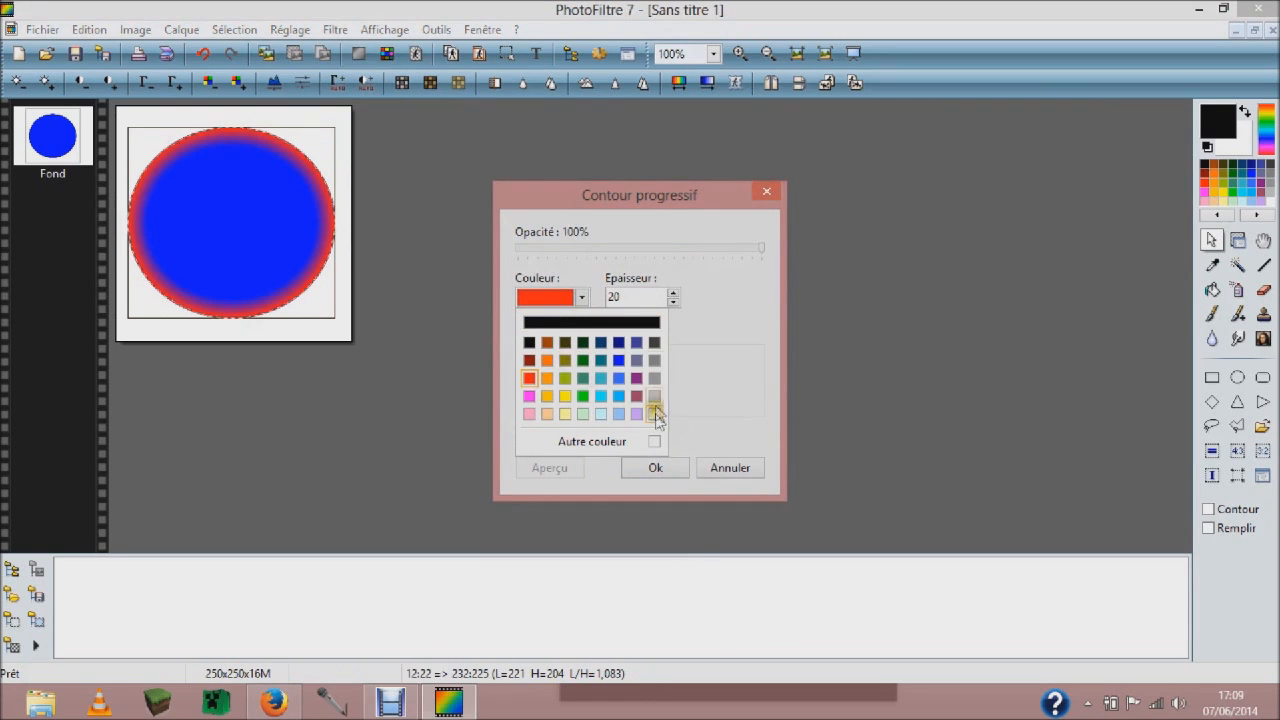
{"action": "left_click", "coordinate": [651, 342]}
{"action": "left_click", "coordinate": [580, 297]}
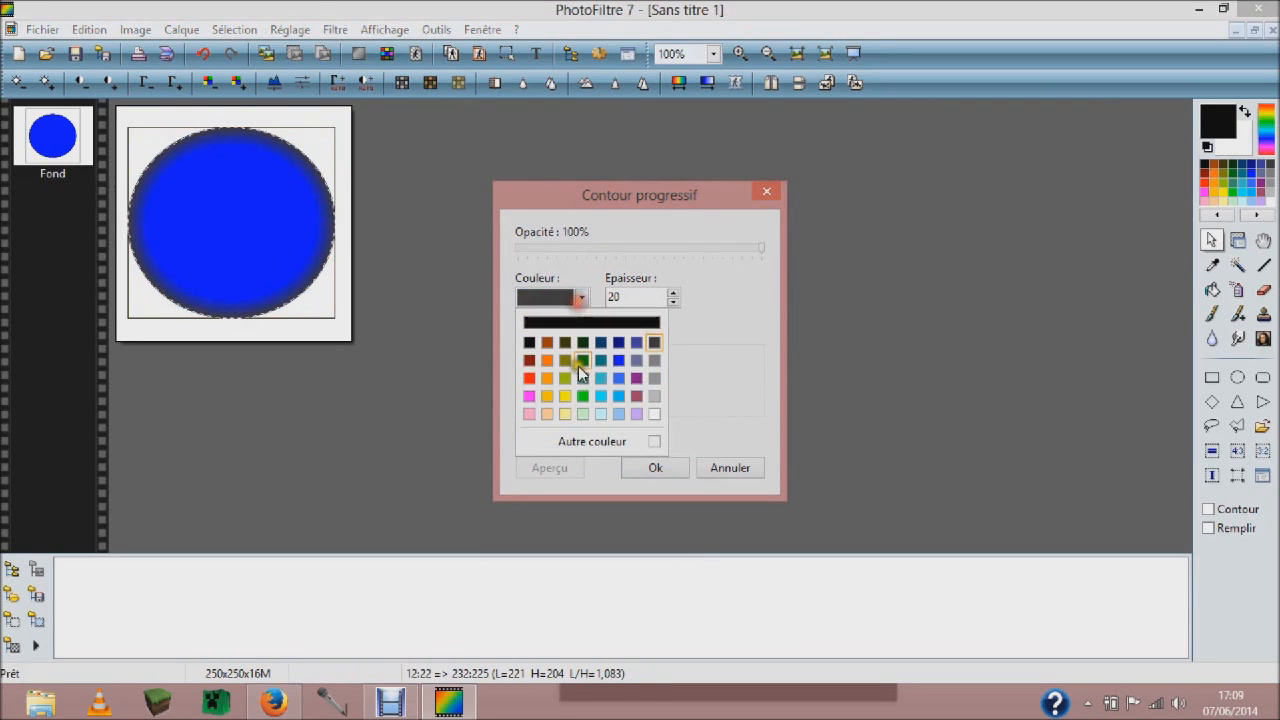
{"action": "left_click", "coordinate": [529, 342]}
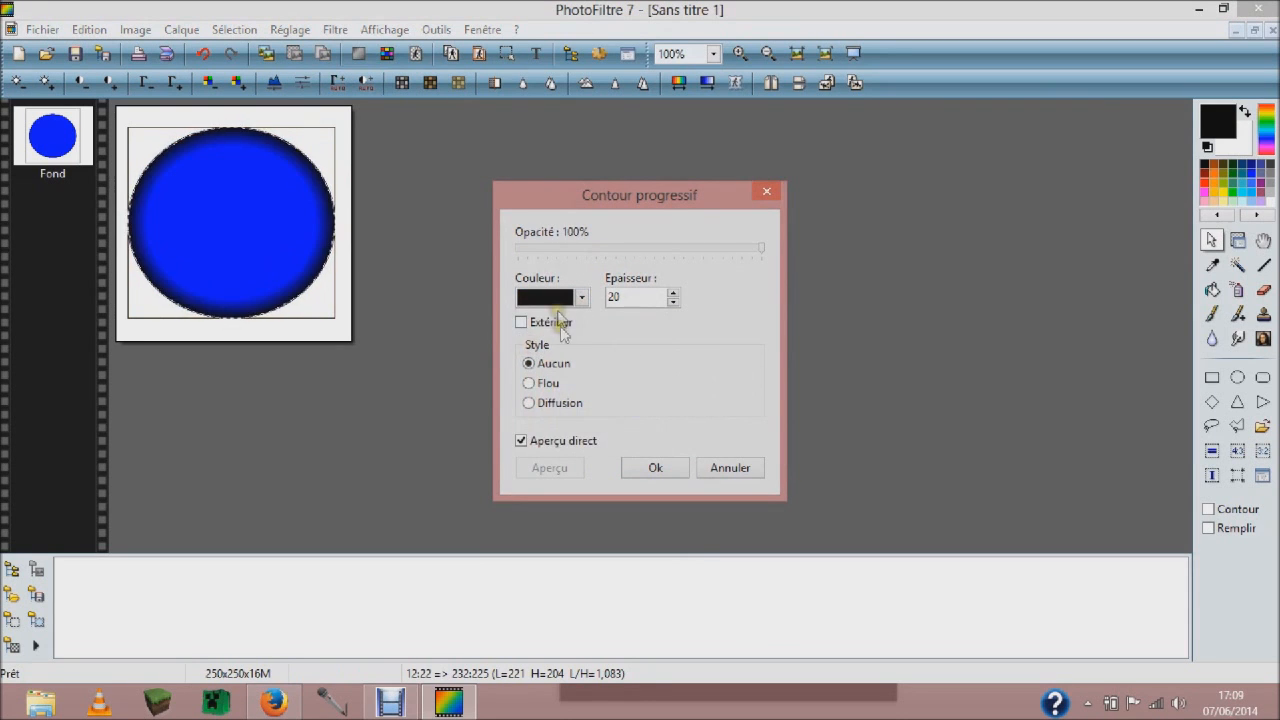
{"action": "left_click", "coordinate": [656, 470]}
{"action": "left_click", "coordinate": [520, 224]}
- Add the text "RG" in white Ethnocentric Rg at size 100 and move it over the middle of the blue ellipse
{"action": "left_click", "coordinate": [534, 57]}
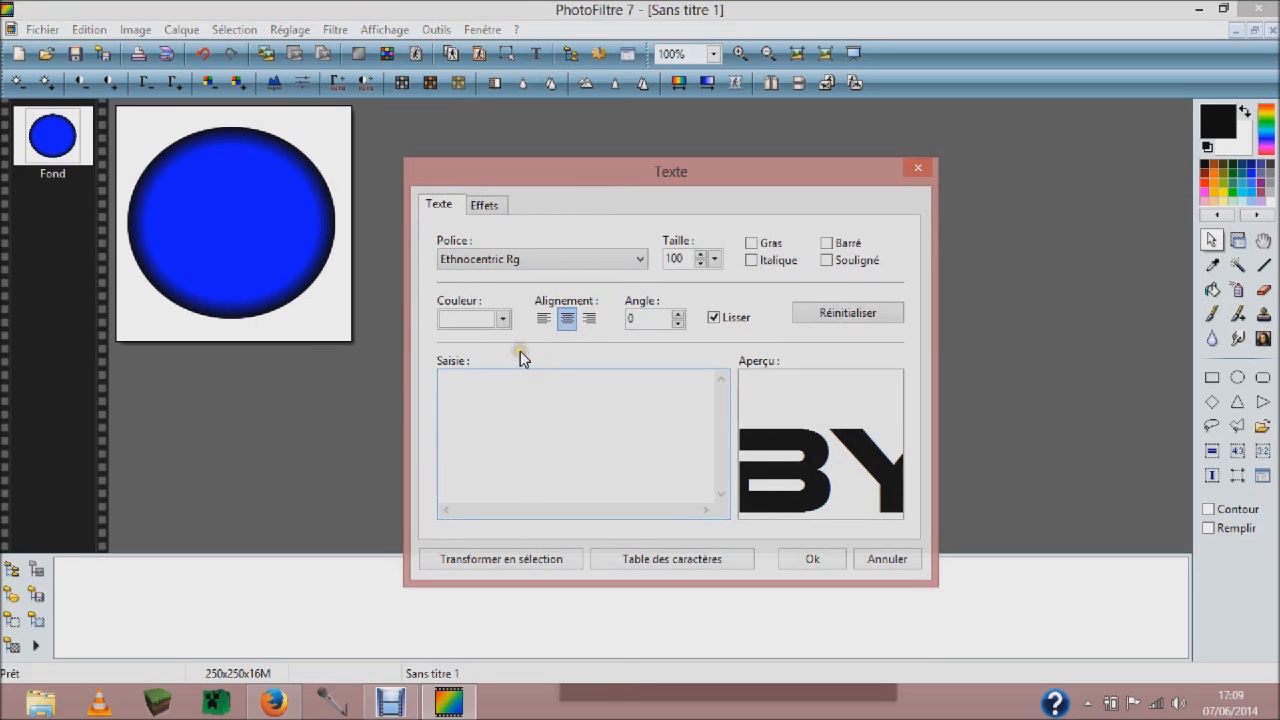
{"action": "type", "text": "RG"}
{"action": "left_click", "coordinate": [812, 559]}
{"action": "left_click_drag", "start_coordinate": [287, 198], "coordinate": [264, 252]}
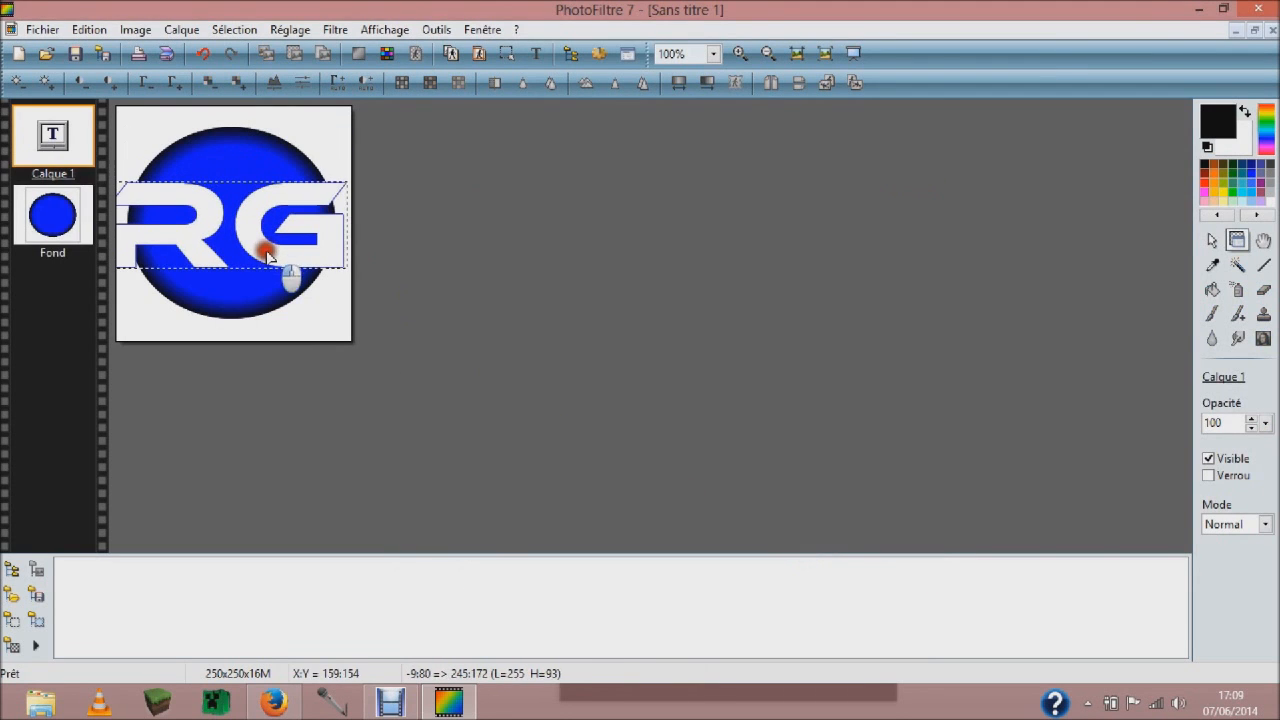
- Reduce the "RG" text to size 75, centre it over the blue ellipse, and deselect its layer
{"action": "right_click", "coordinate": [266, 252]}
{"action": "left_click", "coordinate": [300, 327]}
{"action": "double_click", "coordinate": [676, 258]}
{"action": "type", "text": "75"}
{"action": "left_click", "coordinate": [806, 559]}
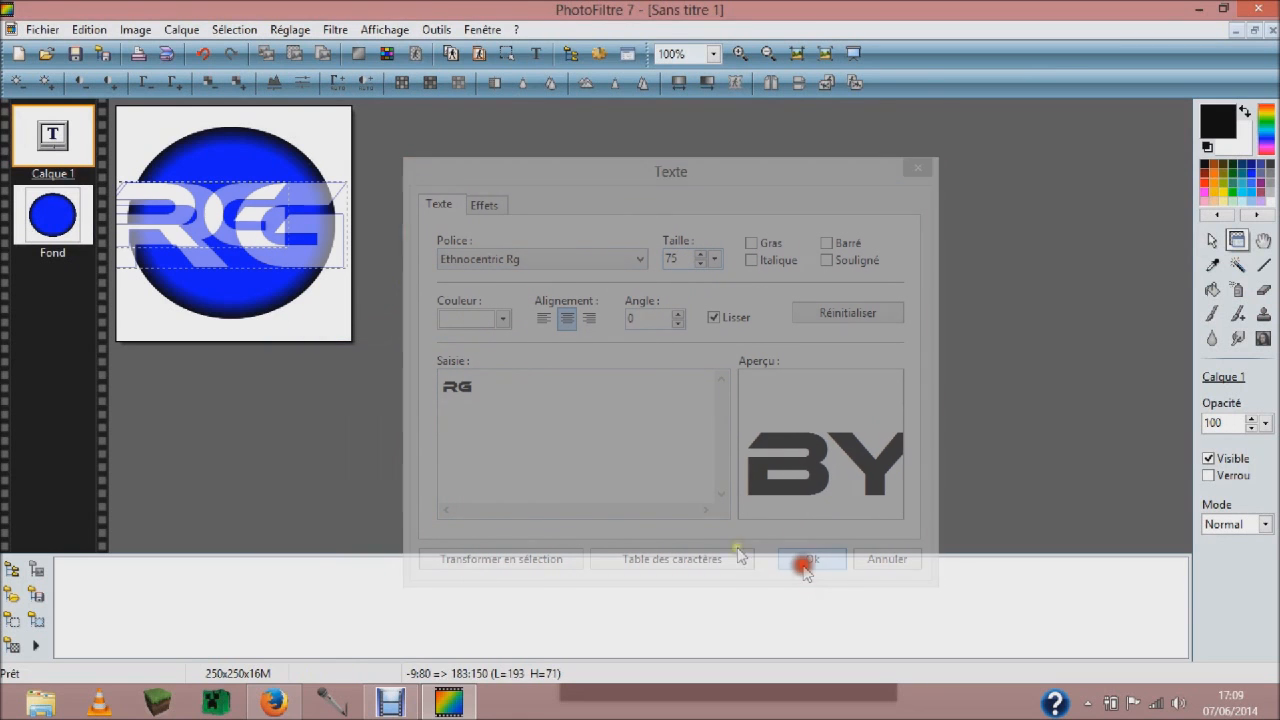
{"action": "left_click_drag", "start_coordinate": [229, 212], "coordinate": [265, 245]}
{"action": "left_click", "coordinate": [297, 304]}
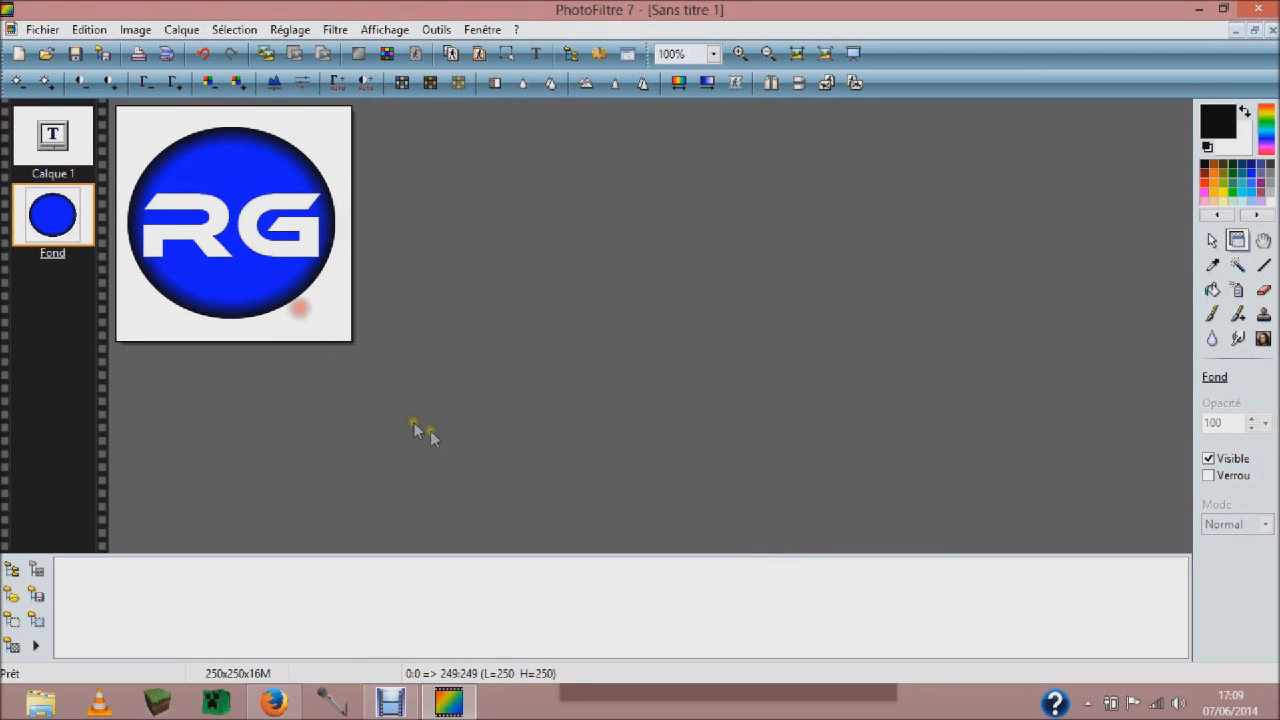
- Add the white text "COD PLAYER" in Ethnocentric Rg at size 20
{"action": "left_click", "coordinate": [537, 55]}
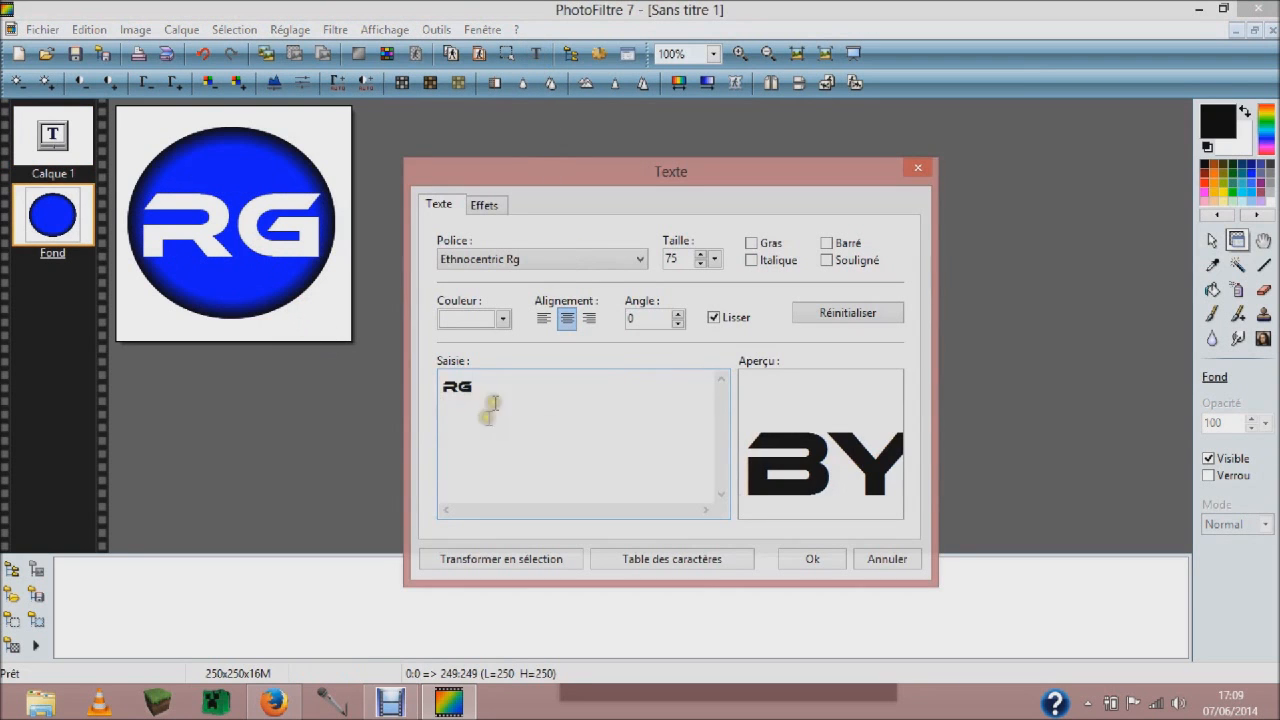
{"action": "left_click_drag", "start_coordinate": [490, 386], "coordinate": [371, 380]}
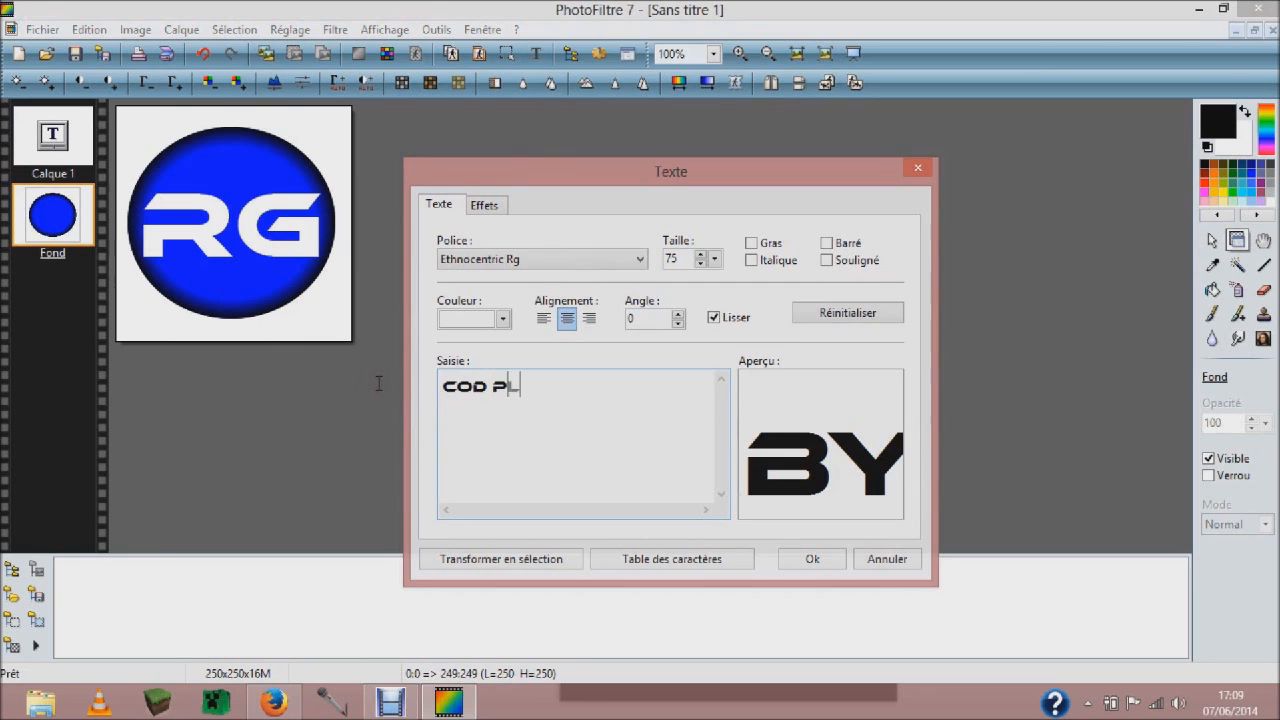
{"action": "double_click", "coordinate": [679, 260]}
{"action": "type", "text": "20"}
{"action": "left_click", "coordinate": [815, 556]}
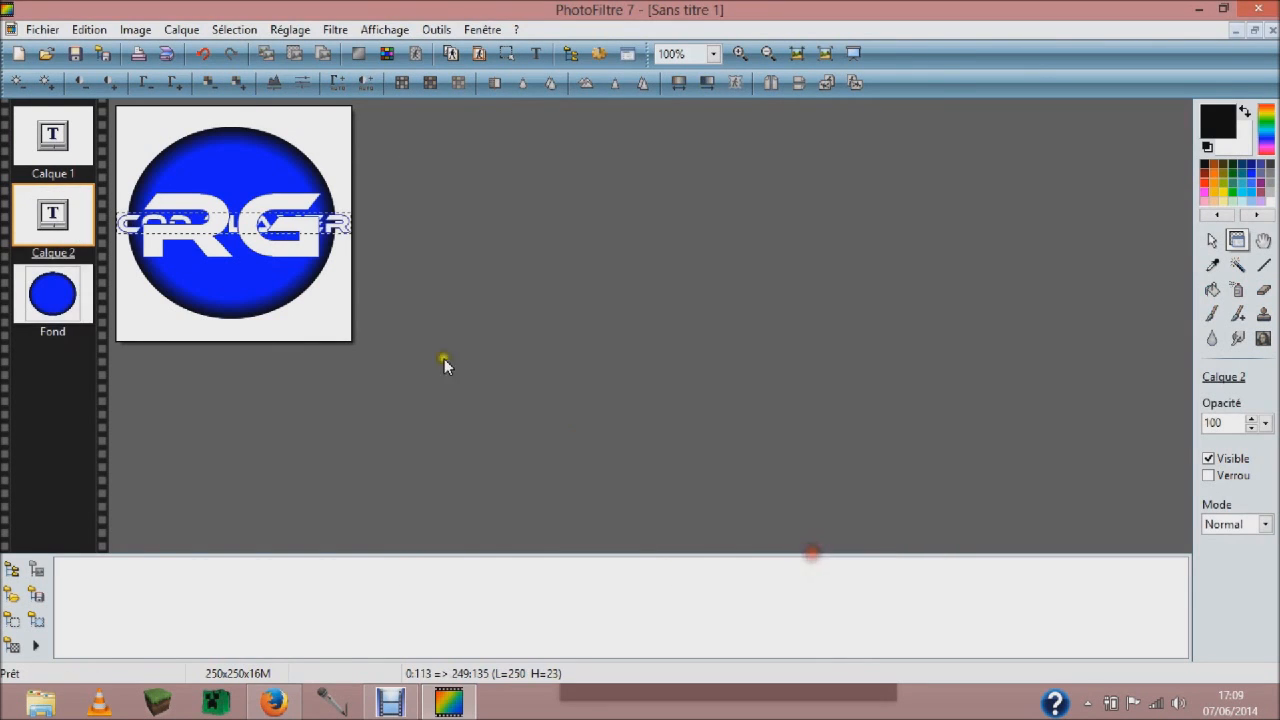
- Reduce the "COD PLAYER" text to size 10, centre it beneath "RG" inside the ellipse, and deselect it
{"action": "right_click", "coordinate": [338, 226]}
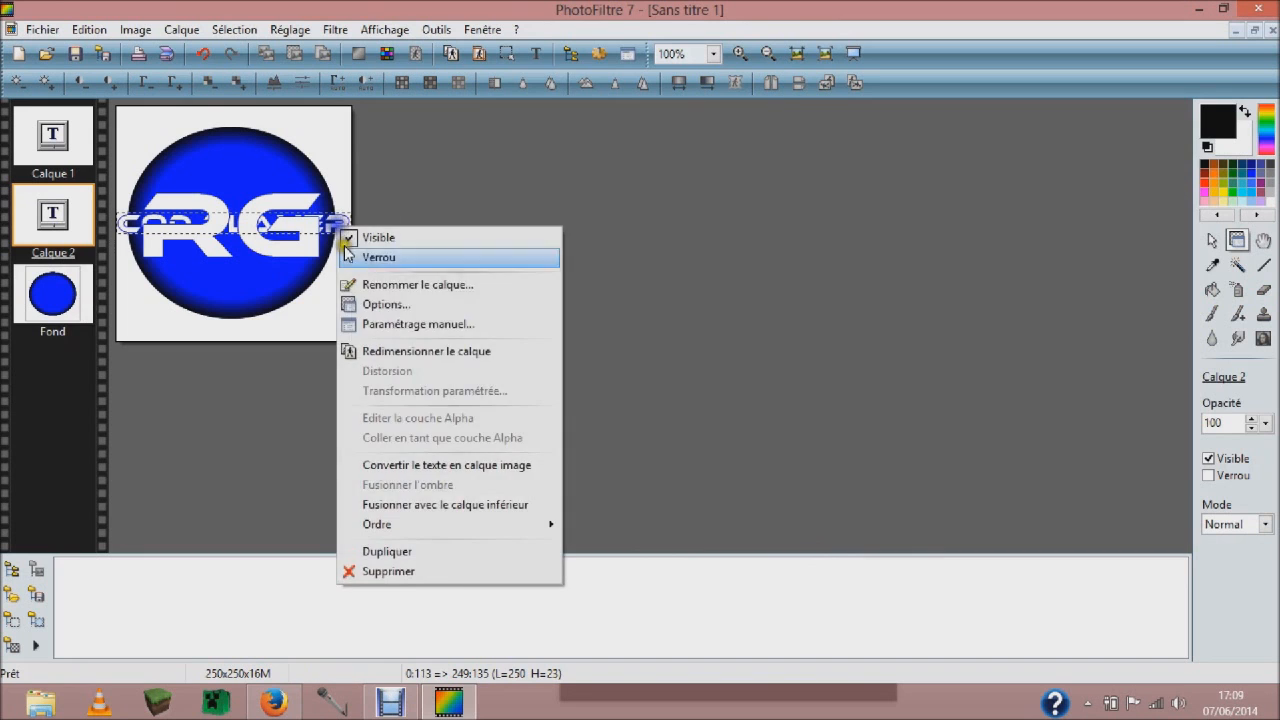
{"action": "left_click", "coordinate": [345, 303]}
{"action": "left_click_drag", "start_coordinate": [680, 257], "coordinate": [606, 258]}
{"action": "type", "text": "10"}
{"action": "left_click", "coordinate": [820, 561]}
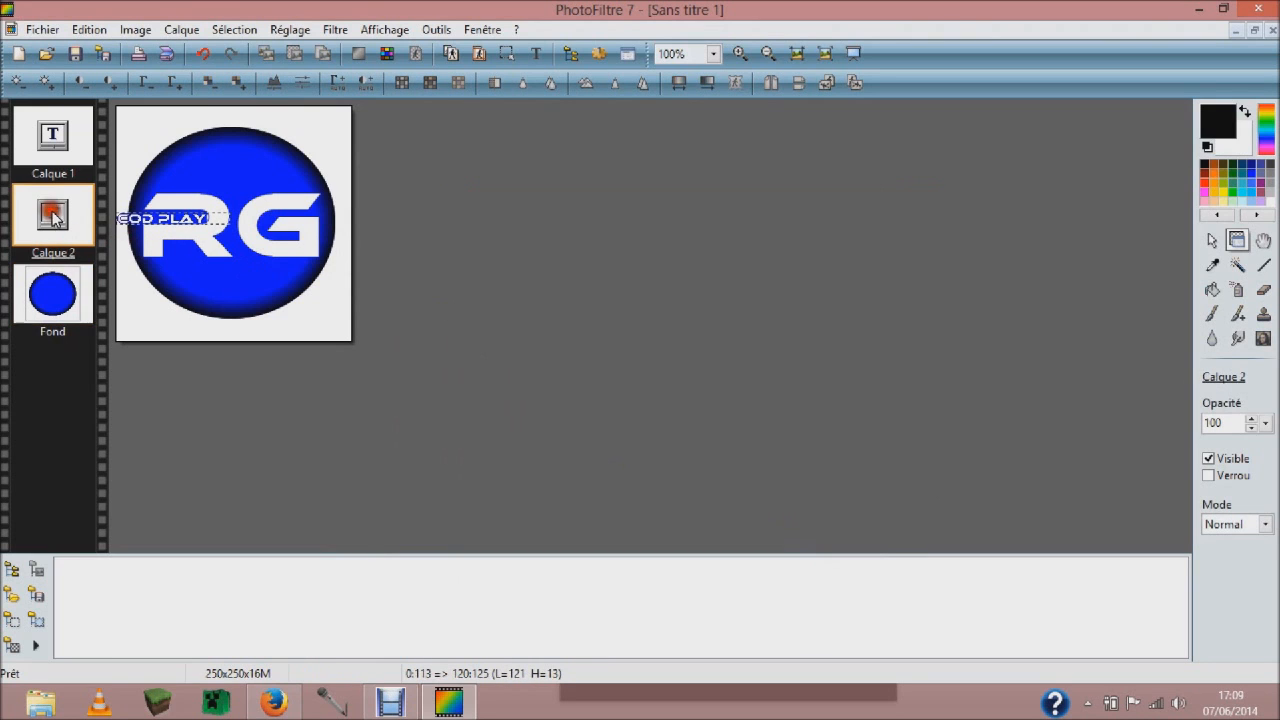
{"action": "left_click_drag", "start_coordinate": [121, 227], "coordinate": [181, 286]}
{"action": "left_click", "coordinate": [200, 300]}
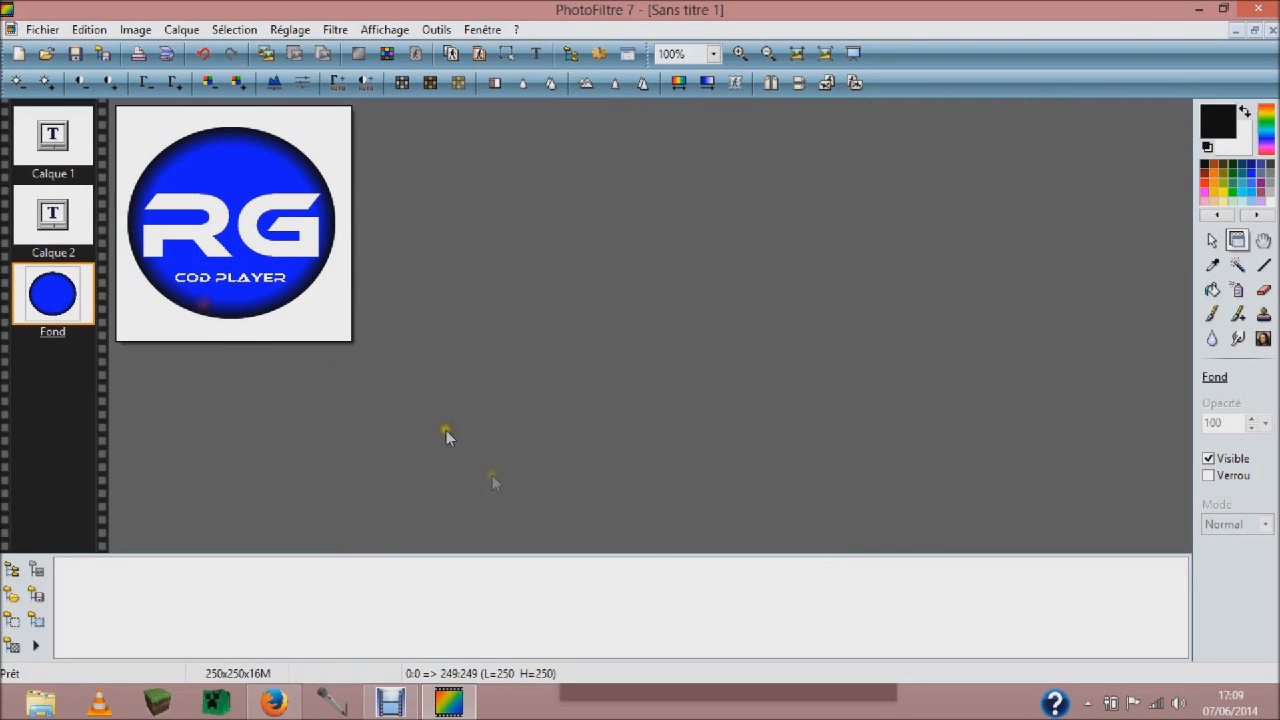
- Add the white text "GAMEPLAY" in Ethnocentric Rg at size 10 and place it in the canvas's upper-left corner
{"action": "left_click", "coordinate": [546, 55]}
{"action": "left_click_drag", "start_coordinate": [586, 399], "coordinate": [282, 374]}
{"action": "type", "text": "GAMEPLYA"}
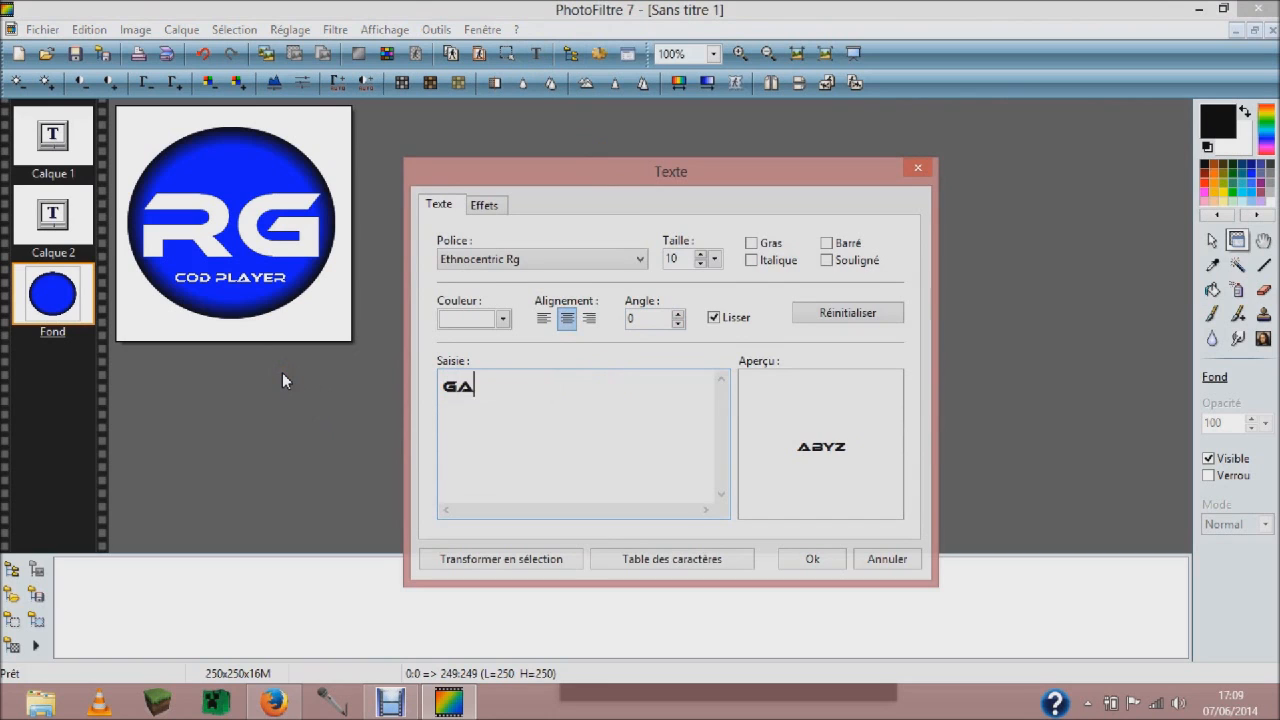
{"action": "key", "text": "BackSpace"}
{"action": "key", "text": "BackSpace"}
{"action": "type", "text": "AY"}
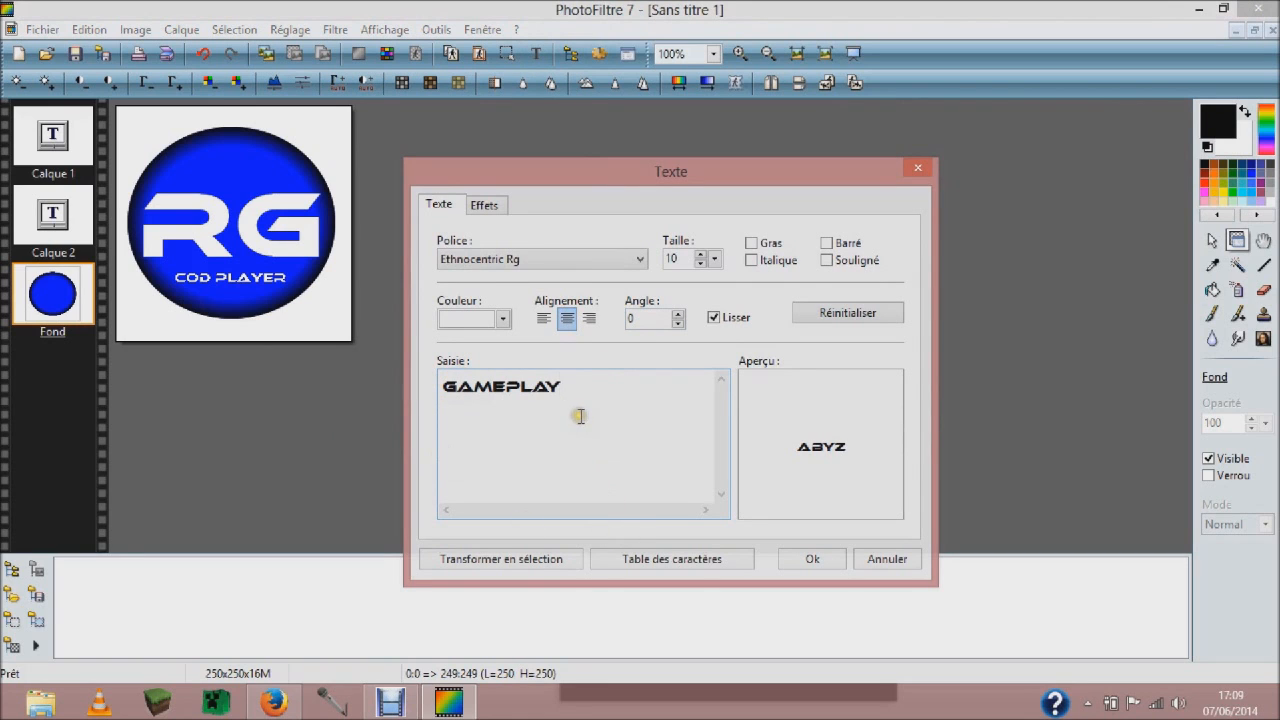
{"action": "left_click", "coordinate": [812, 559]}
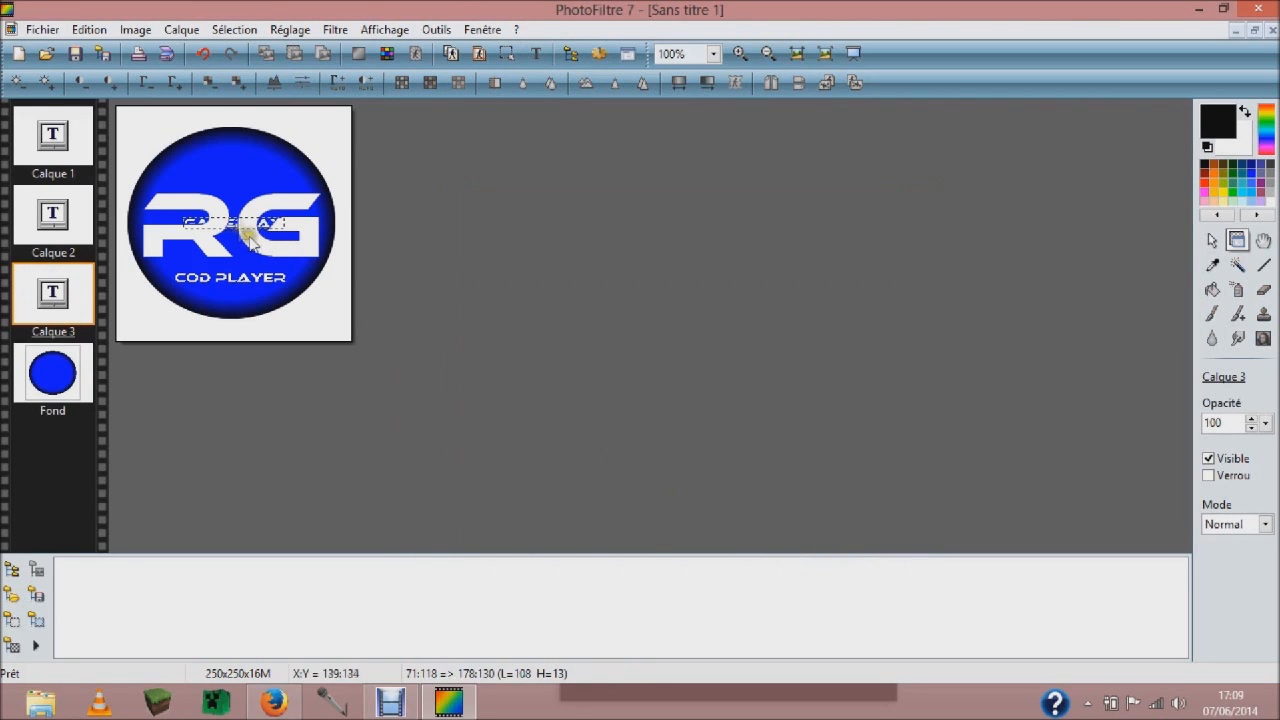
{"action": "left_click_drag", "start_coordinate": [231, 226], "coordinate": [168, 120]}
{"action": "left_click", "coordinate": [168, 120]}
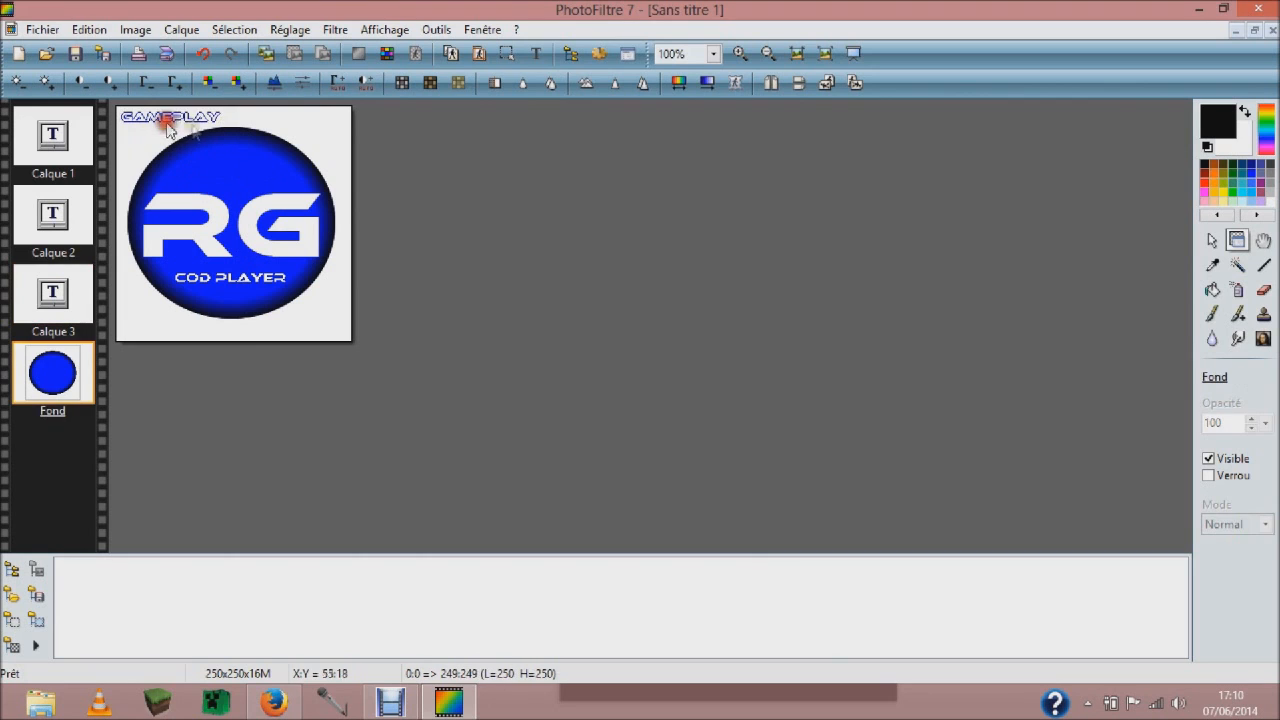
- Add the white text "DETENTE" in Ethnocentric Rg at size 10 and place it in the canvas's lower-right corner
{"action": "left_click", "coordinate": [536, 53]}
{"action": "left_click_drag", "start_coordinate": [566, 387], "coordinate": [357, 400]}
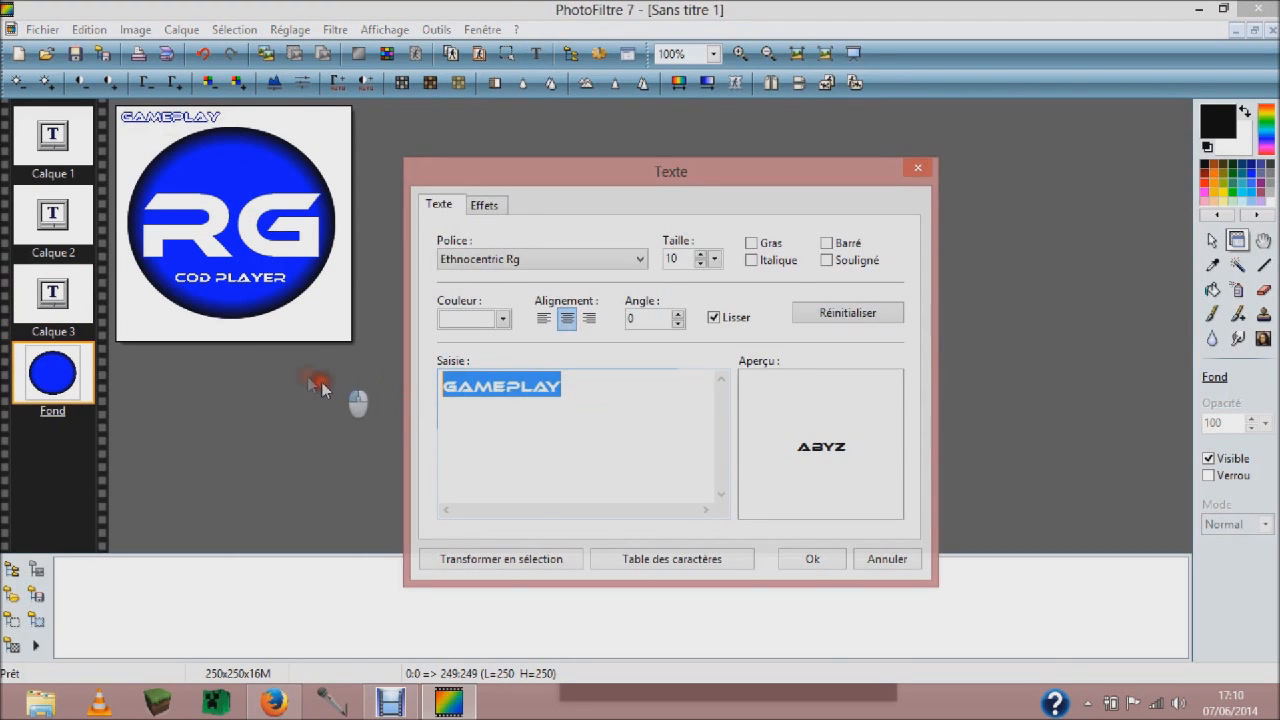
{"action": "type", "text": "DETENTE"}
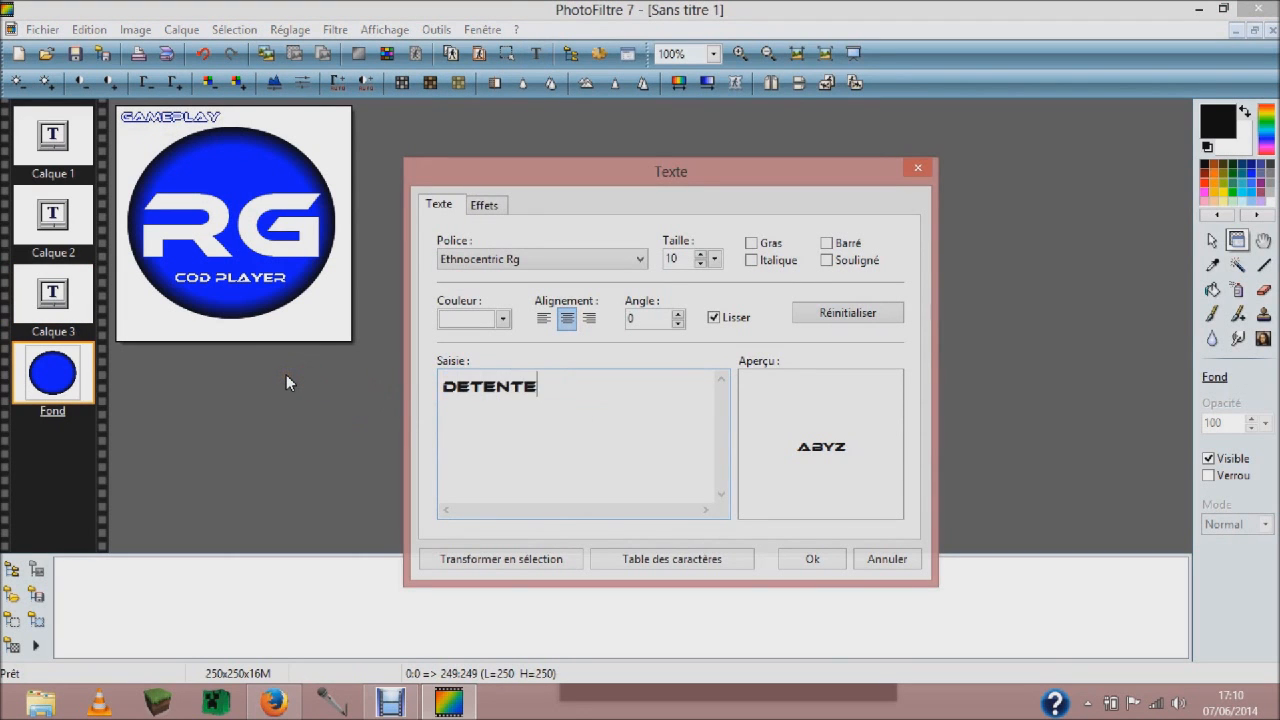
{"action": "left_click", "coordinate": [814, 560]}
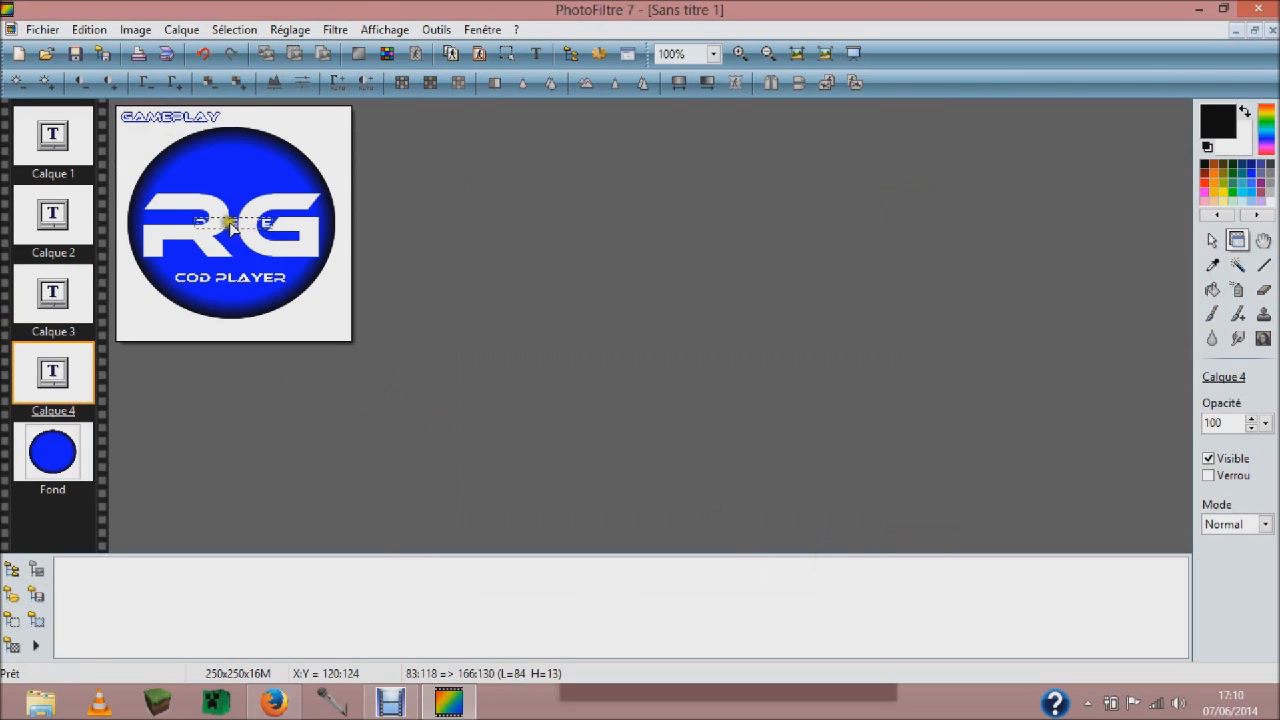
{"action": "left_click_drag", "start_coordinate": [232, 227], "coordinate": [309, 332]}
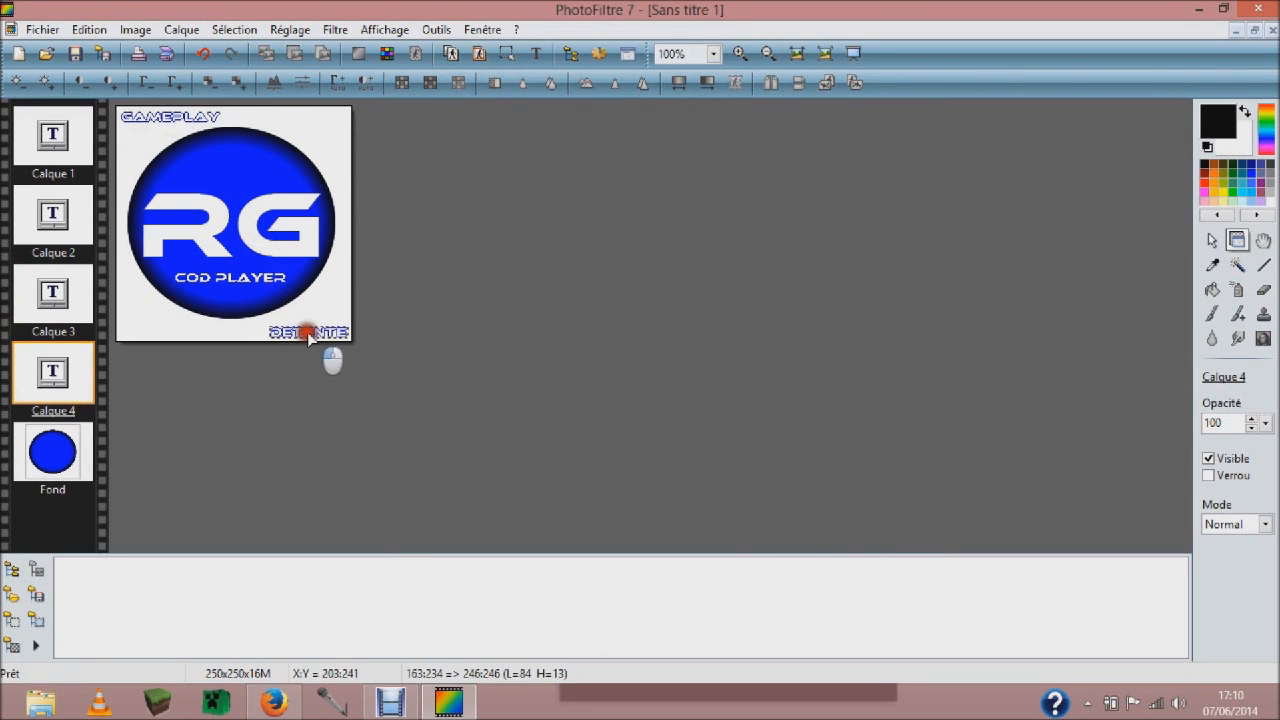
{"action": "left_click", "coordinate": [333, 307]}
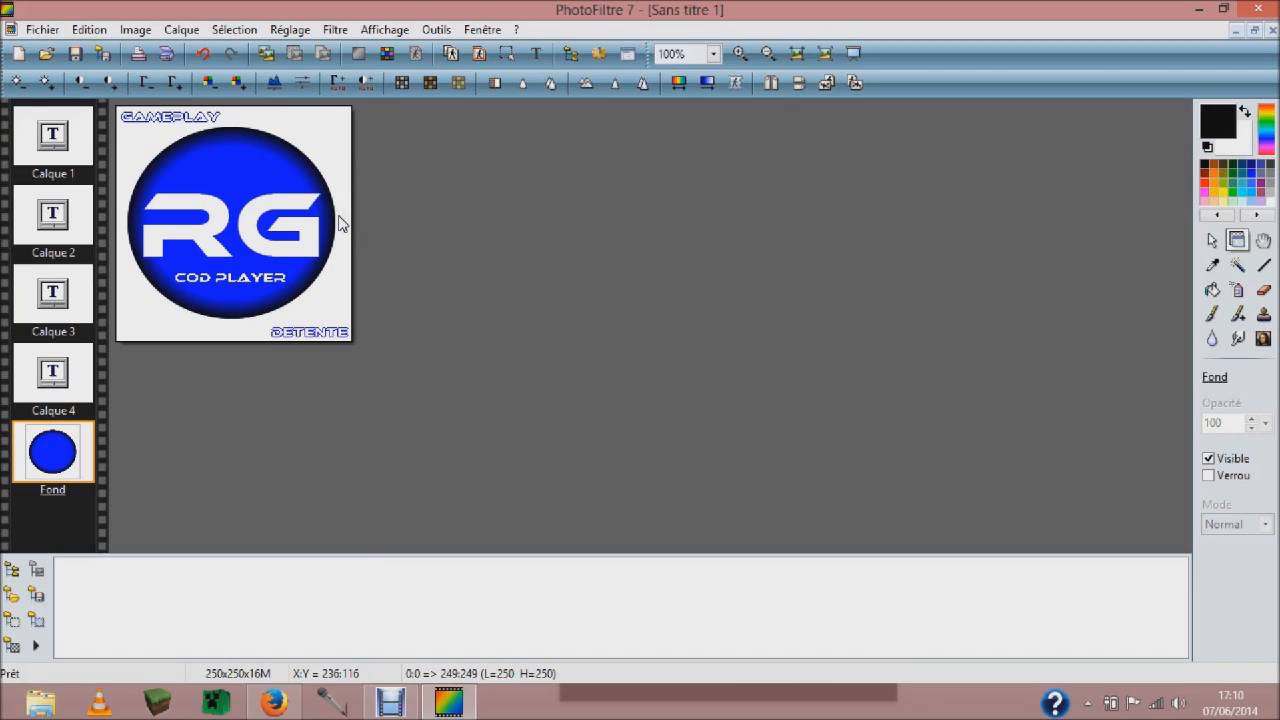
- Close the program without saving the changes to the logo image
{"action": "left_click", "coordinate": [1262, 8]}
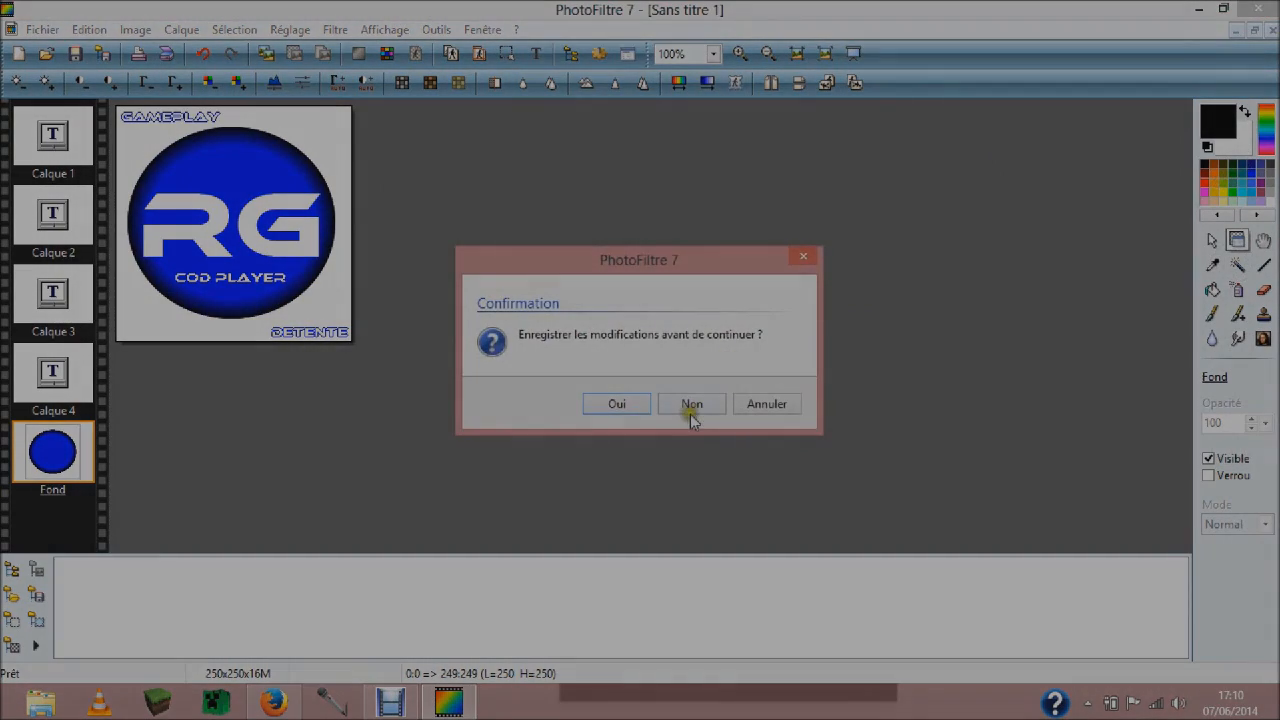
{"action": "left_click", "coordinate": [684, 402]}
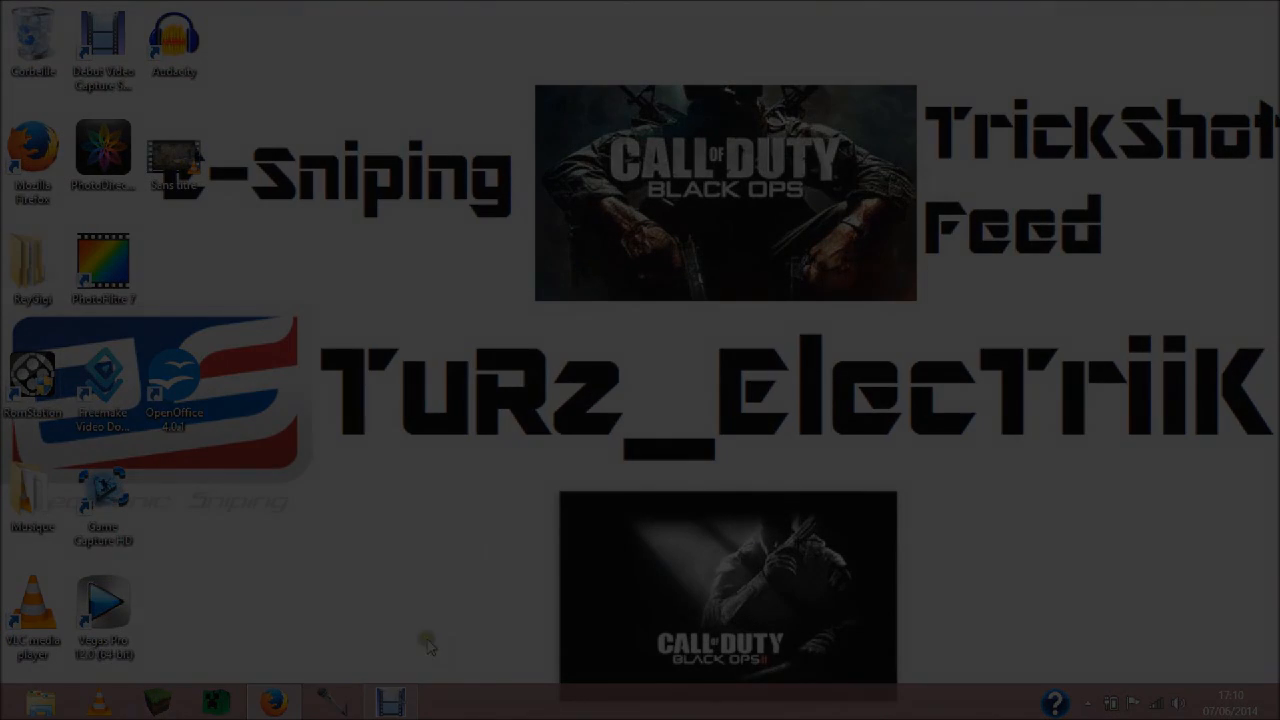